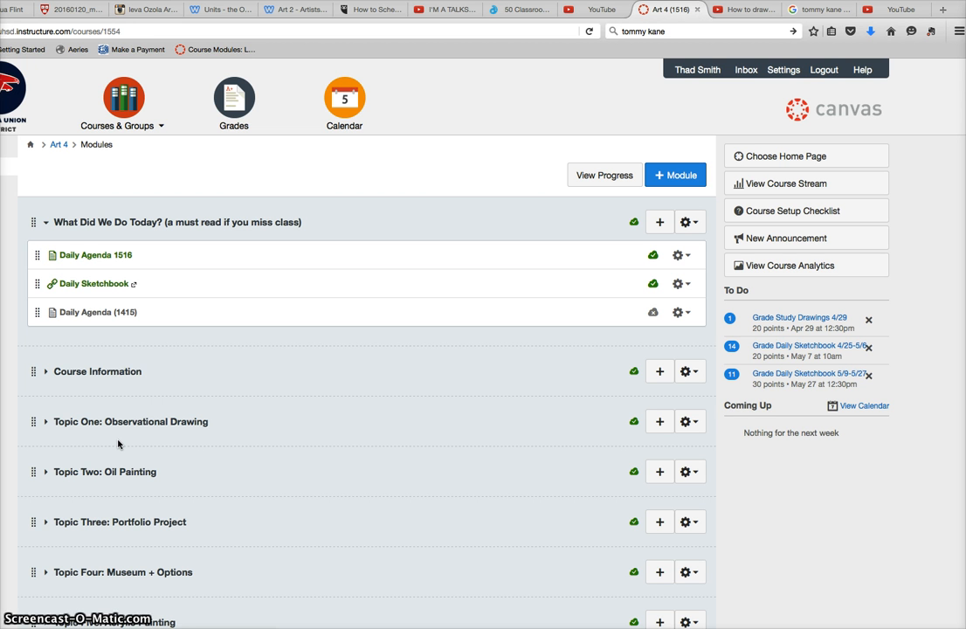
Open the Study Drawings 5/23 assignment from the course modules and start adding a rubric to it
scroll(118, 444, "down", 20)
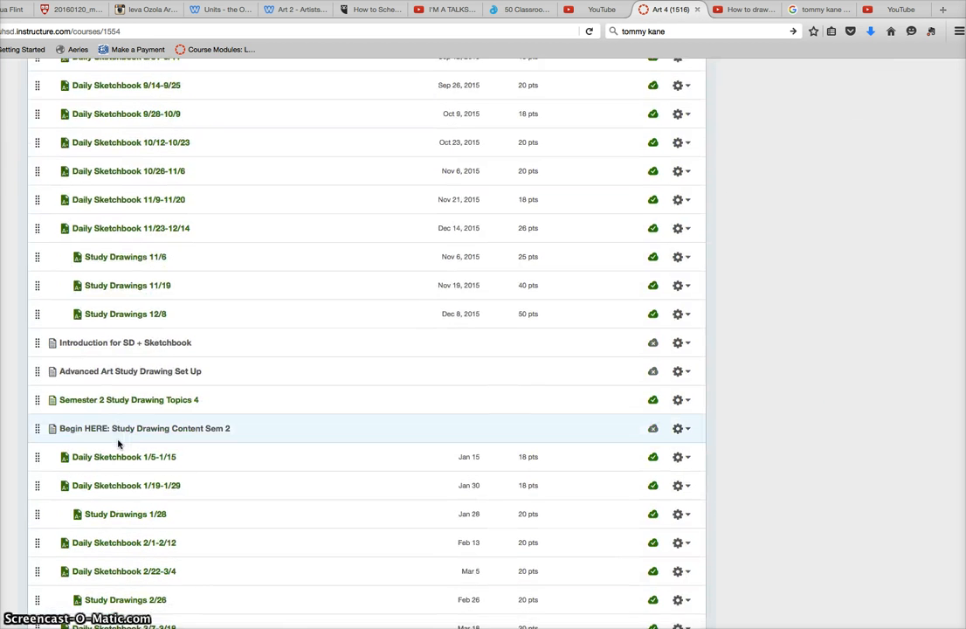
scroll(118, 444, "down", 5)
left_click(112, 376)
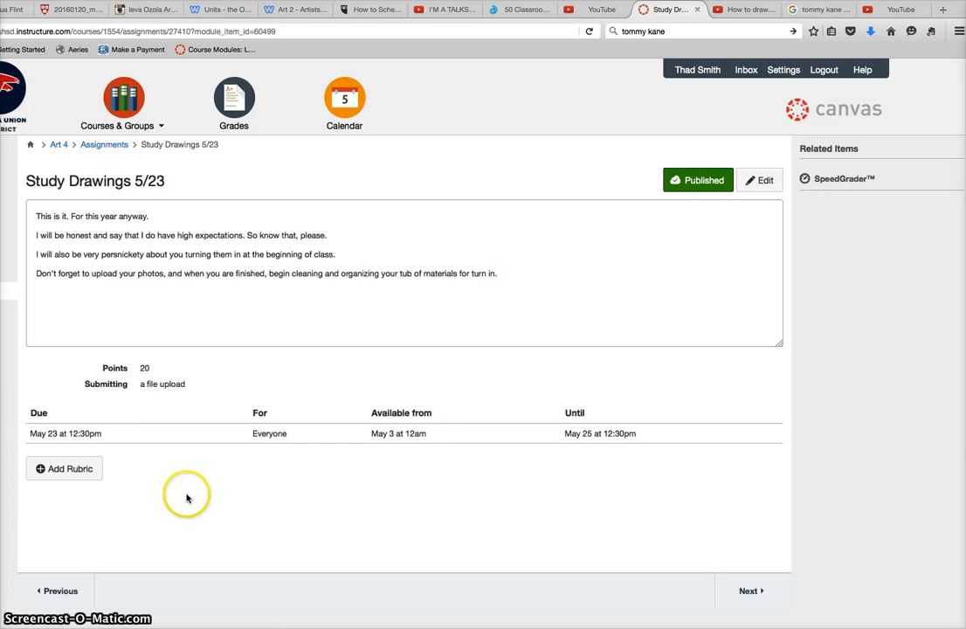
left_click(75, 475)
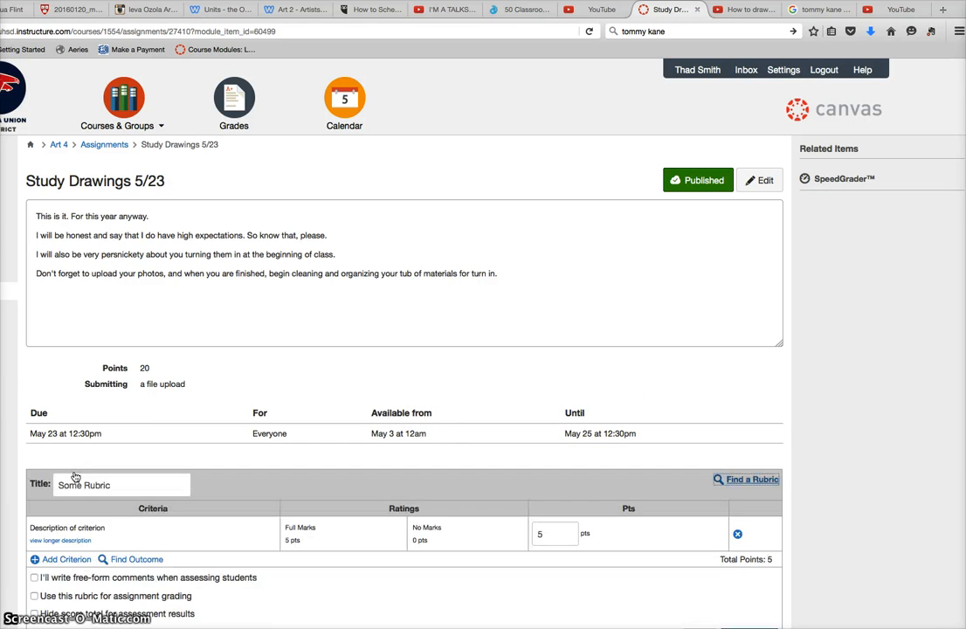
Describe the rubric's first criterion as "description a"
scroll(75, 477, "down", 4)
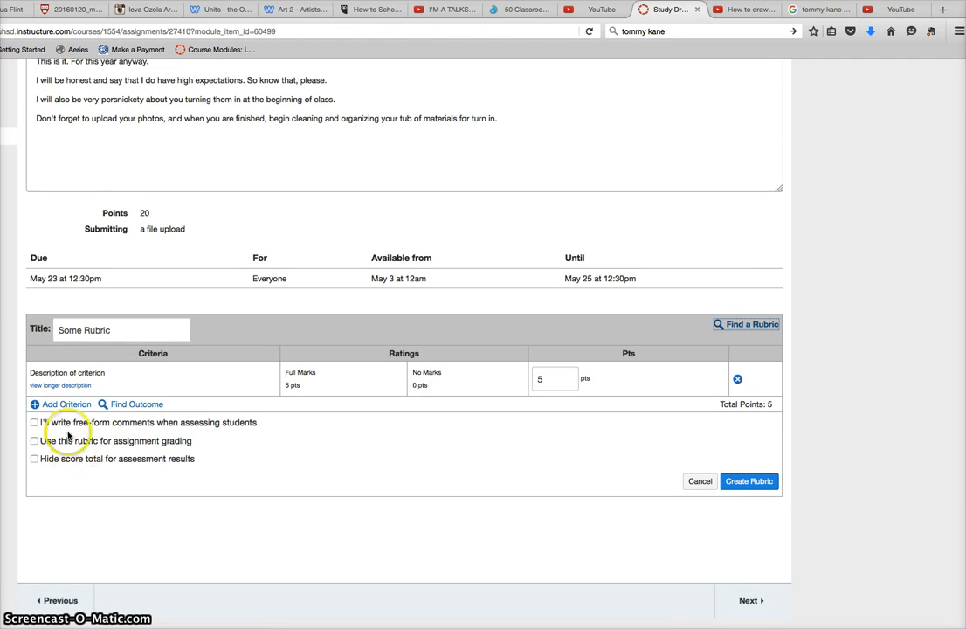
left_click(73, 374)
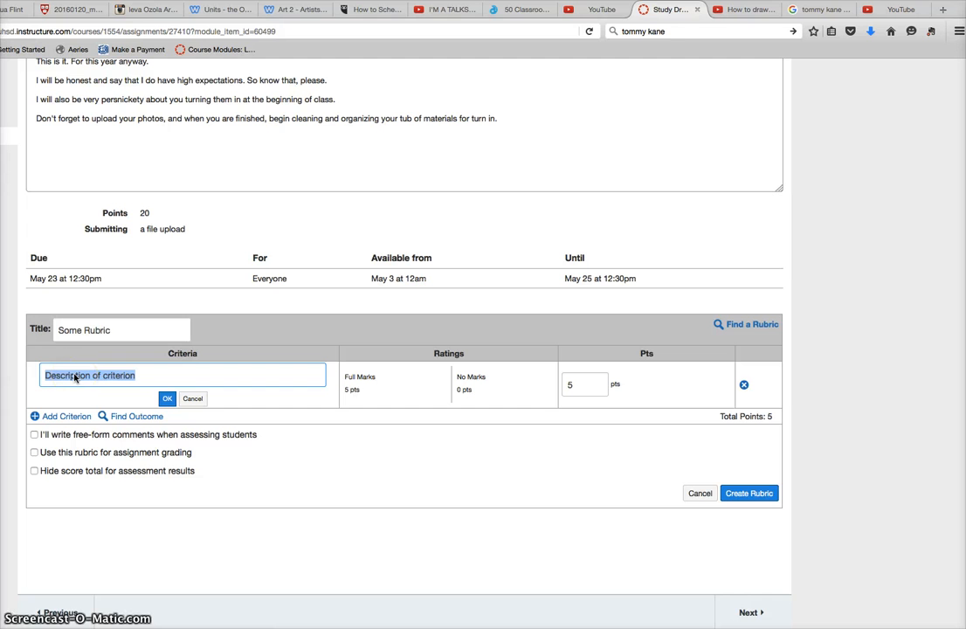
type("dec")
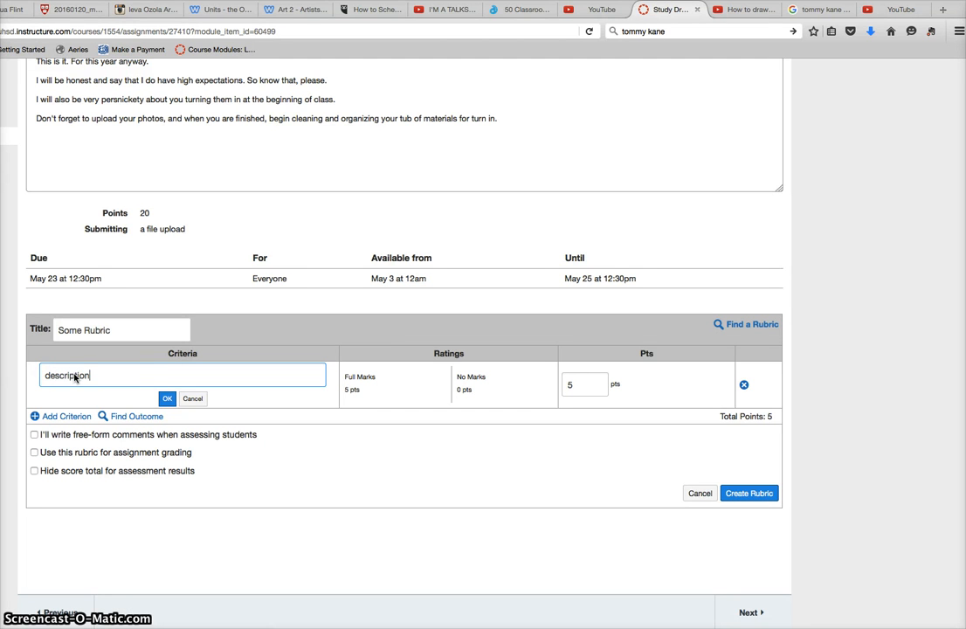
left_click(167, 398)
Add a second rubric criterion described as "description b"
left_click(61, 407)
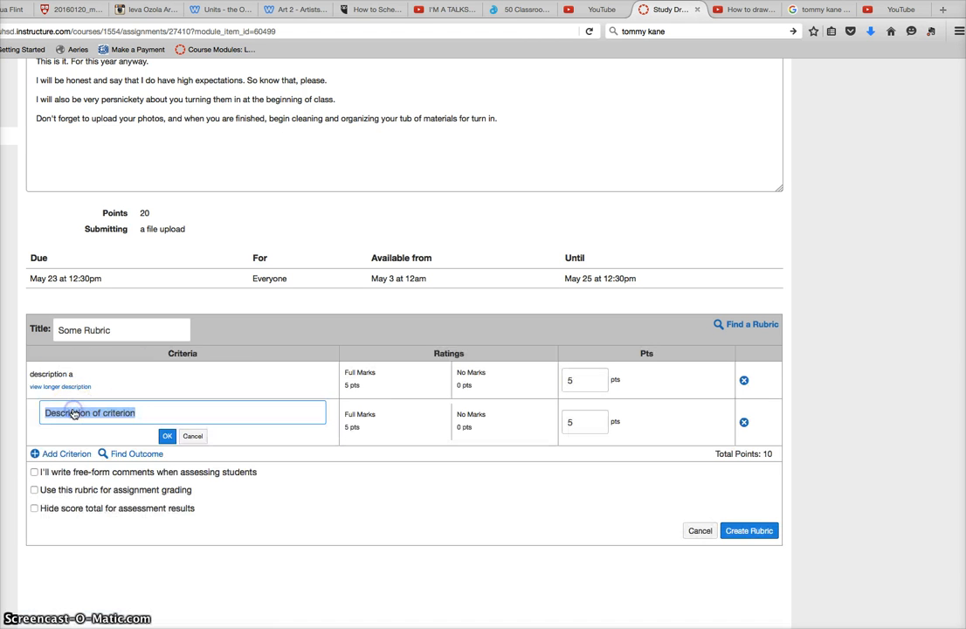
type("d")
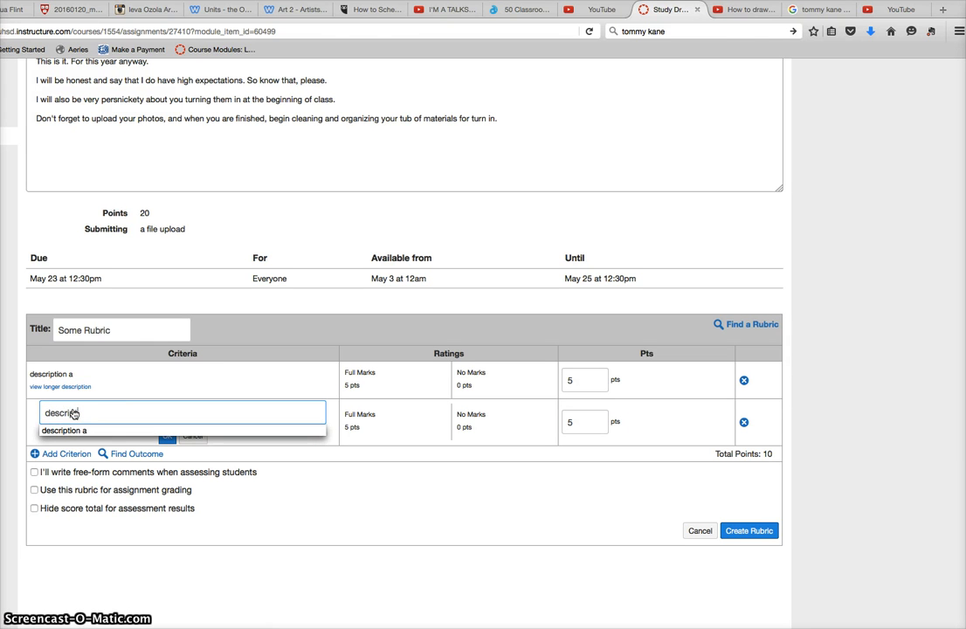
type("escription b")
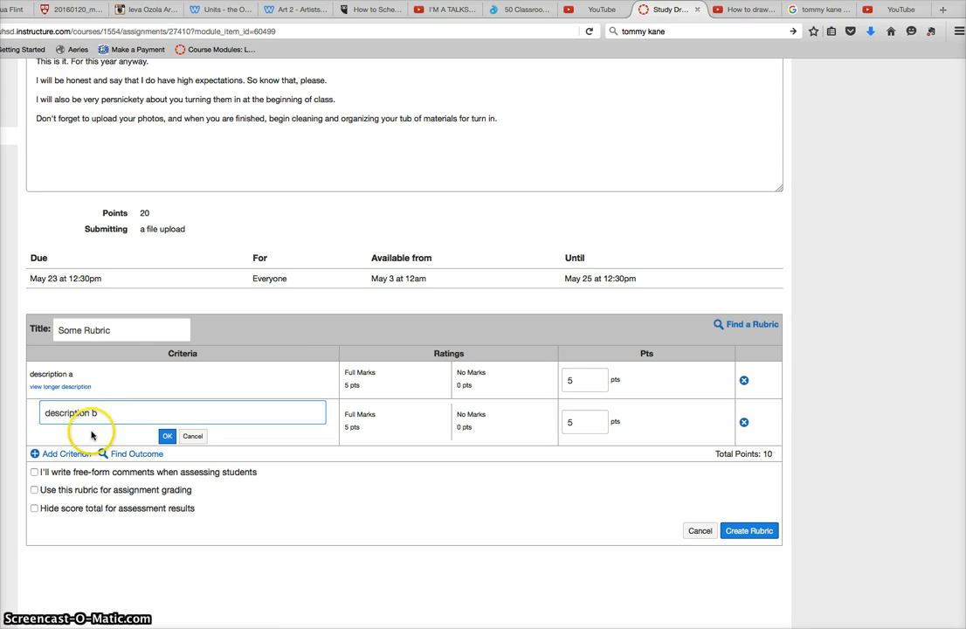
left_click(166, 436)
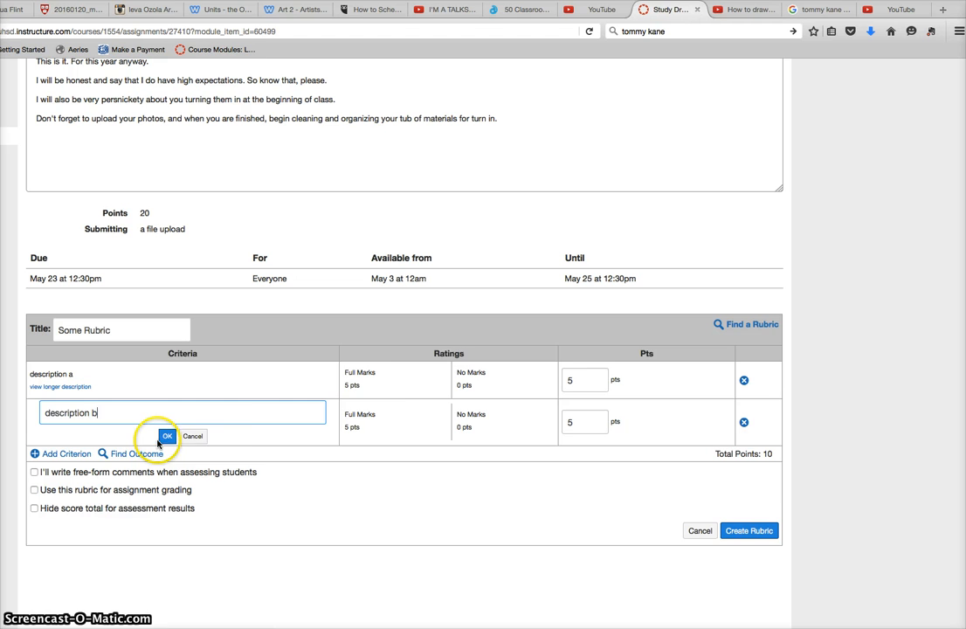
Add a third rubric criterion described as "asdfasdfasdf"
left_click(78, 445)
type("asdfasdfasd")
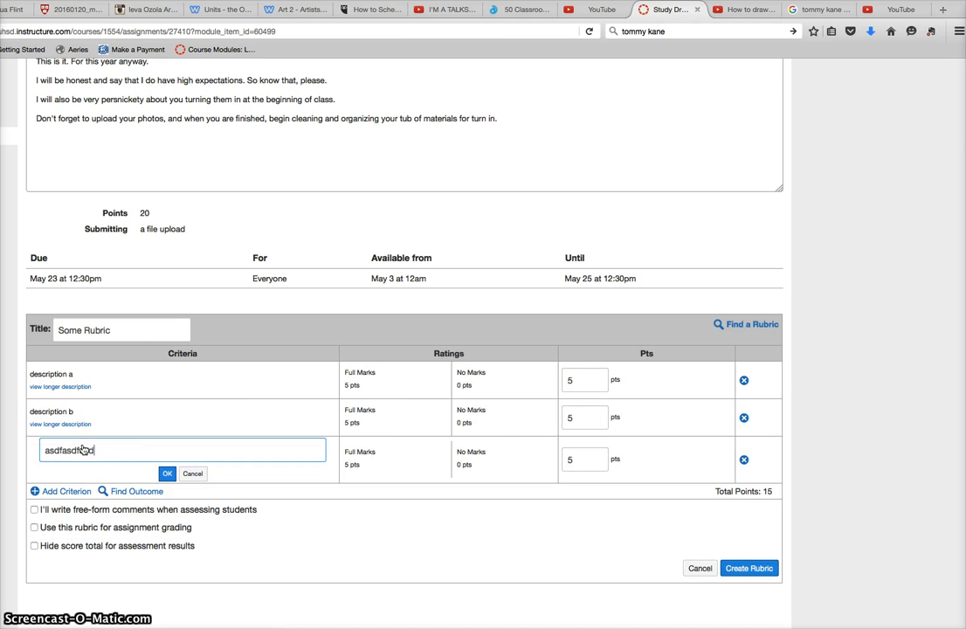
type("f")
left_click(166, 473)
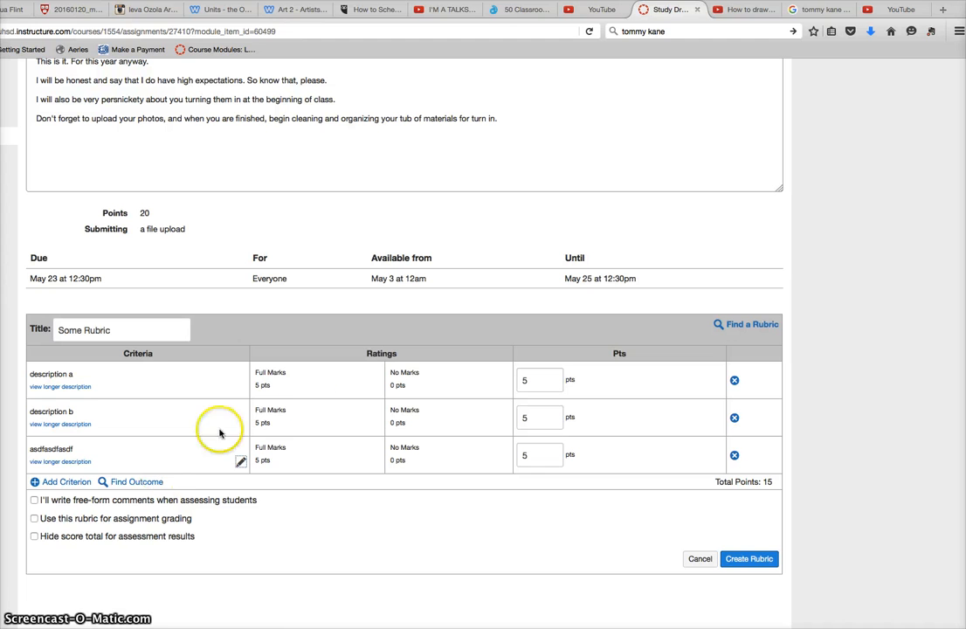
Insert an intermediate rating between Full Marks and No Marks for both "description a" and "description b"
left_click(375, 390)
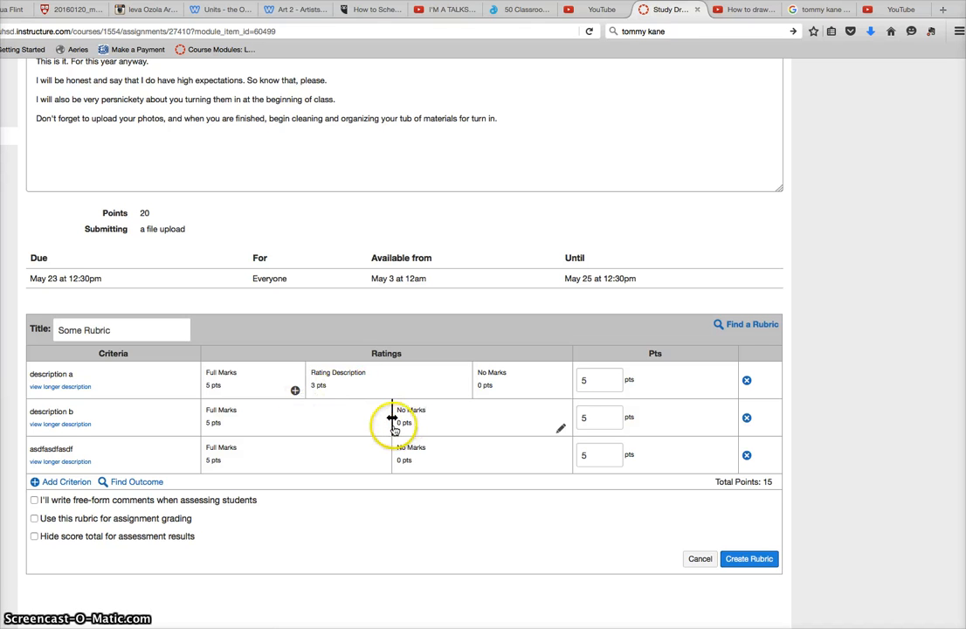
left_click(382, 427)
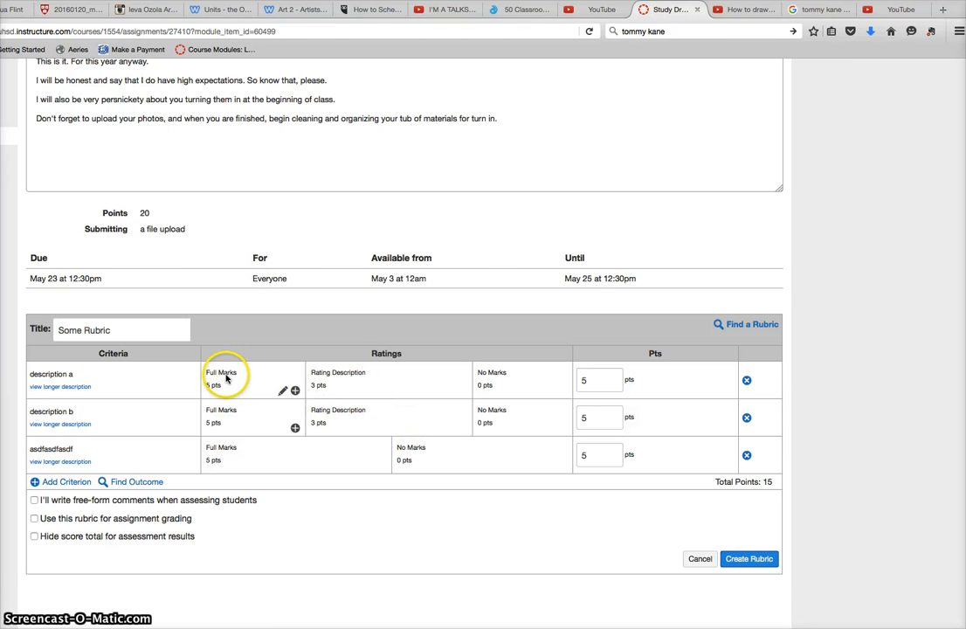
Change the Full Marks rating of "description a" to "aopija aoijaasdoij color mixing" worth 20 points
left_click(226, 377)
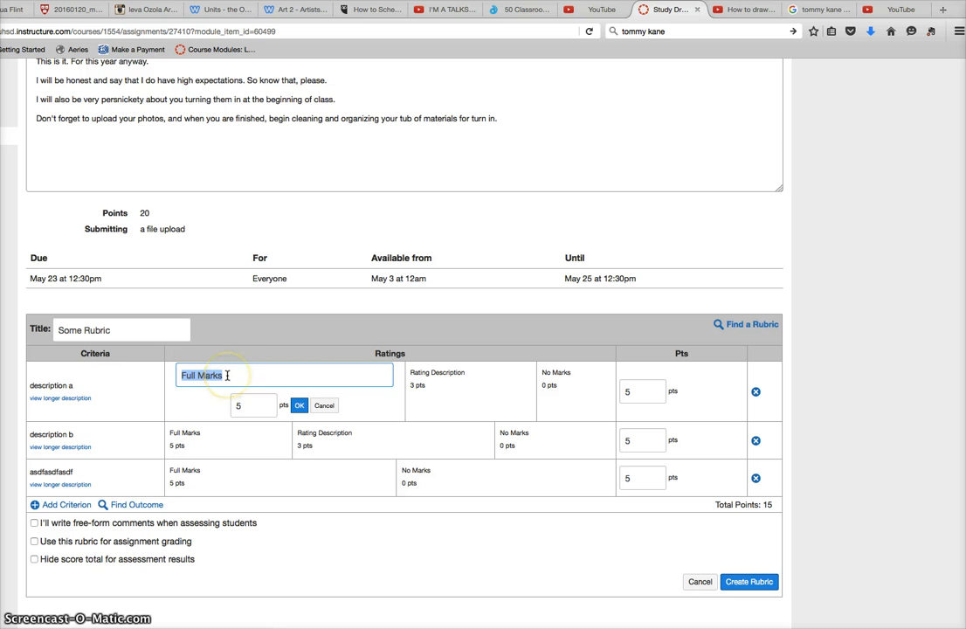
type("aopija")
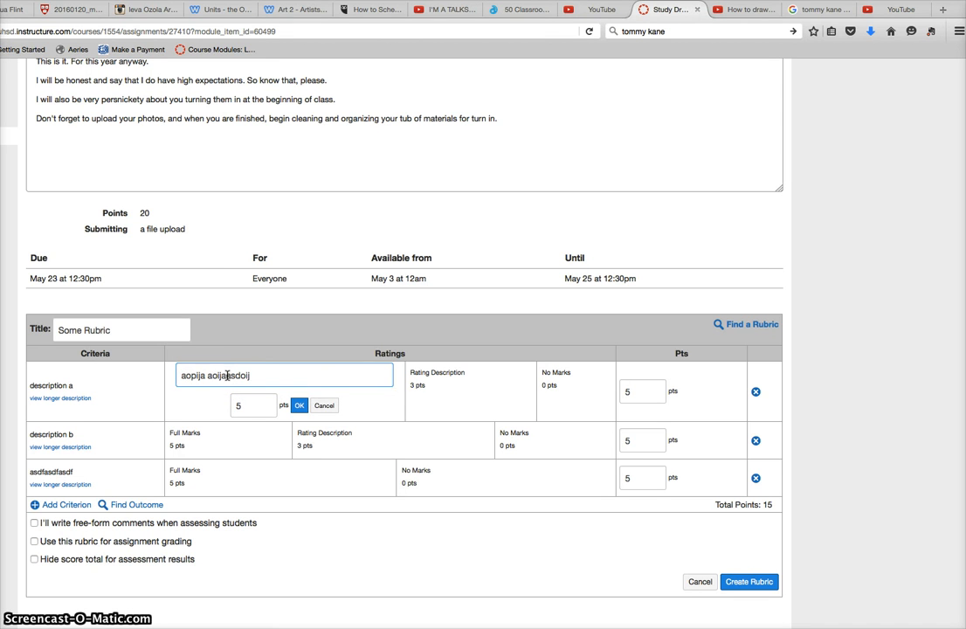
type(" aoijasdoij color mixing")
left_click(249, 405)
key("BackSpace")
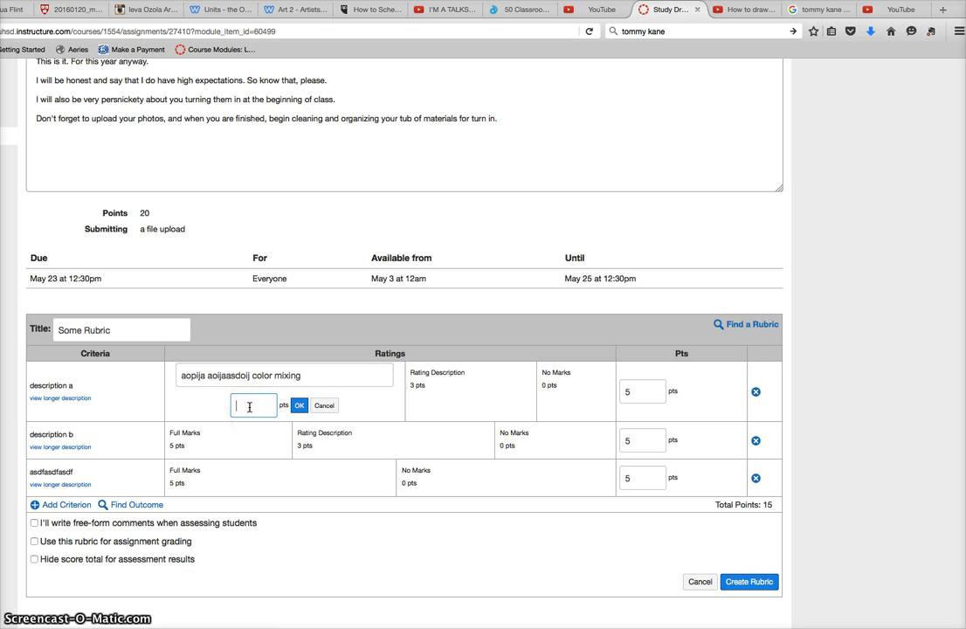
type("20")
left_click(299, 406)
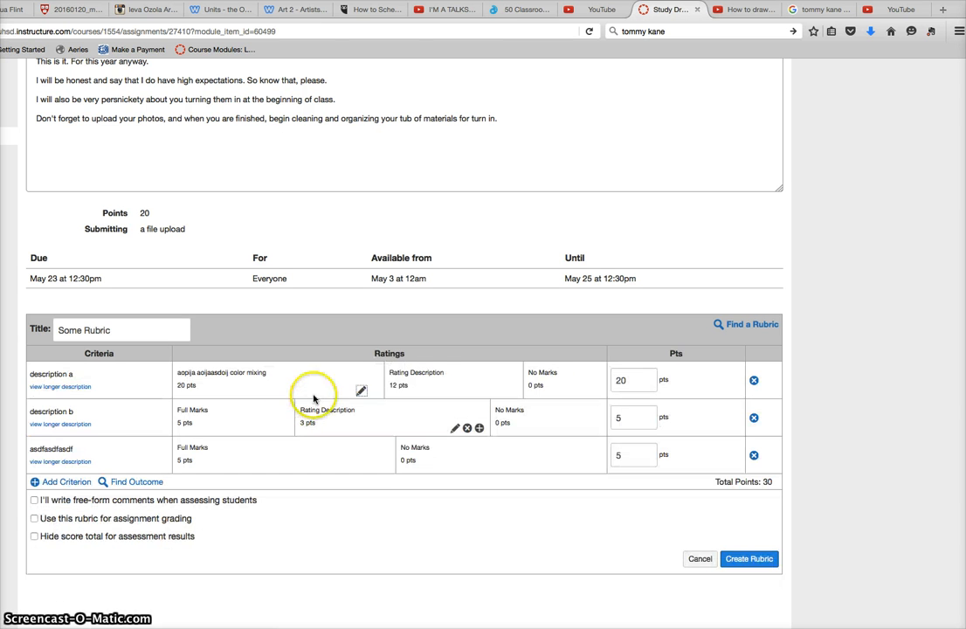
Change the middle rating of "description a" to "adindiss" worth 18 points
left_click(402, 376)
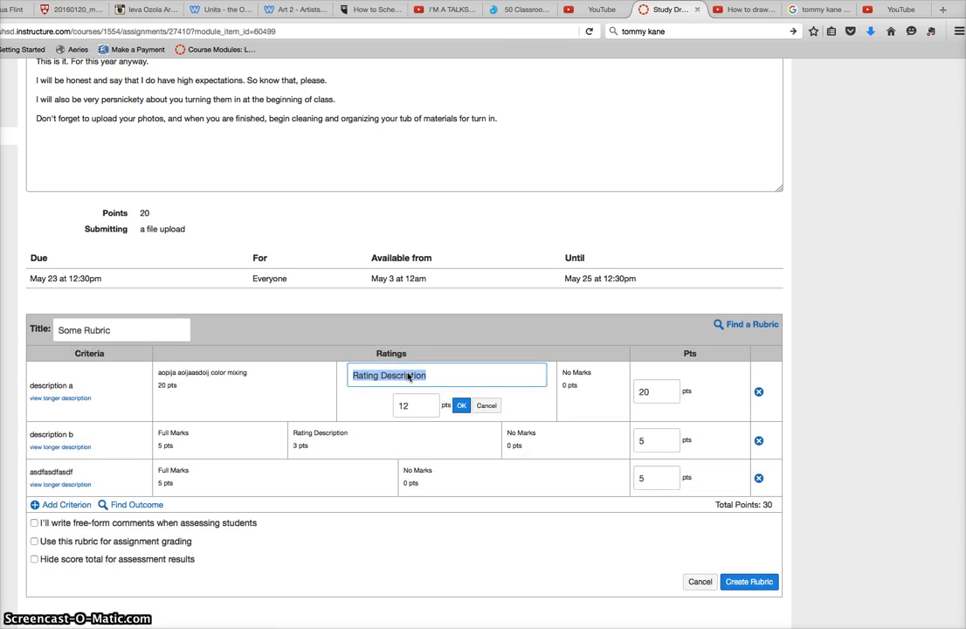
type("adindiss")
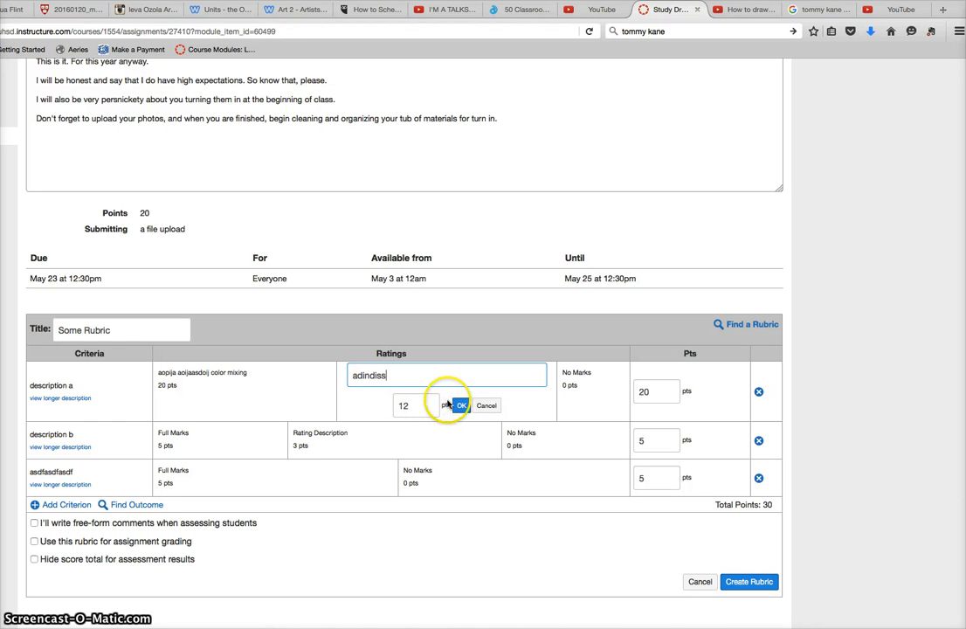
left_click(431, 406)
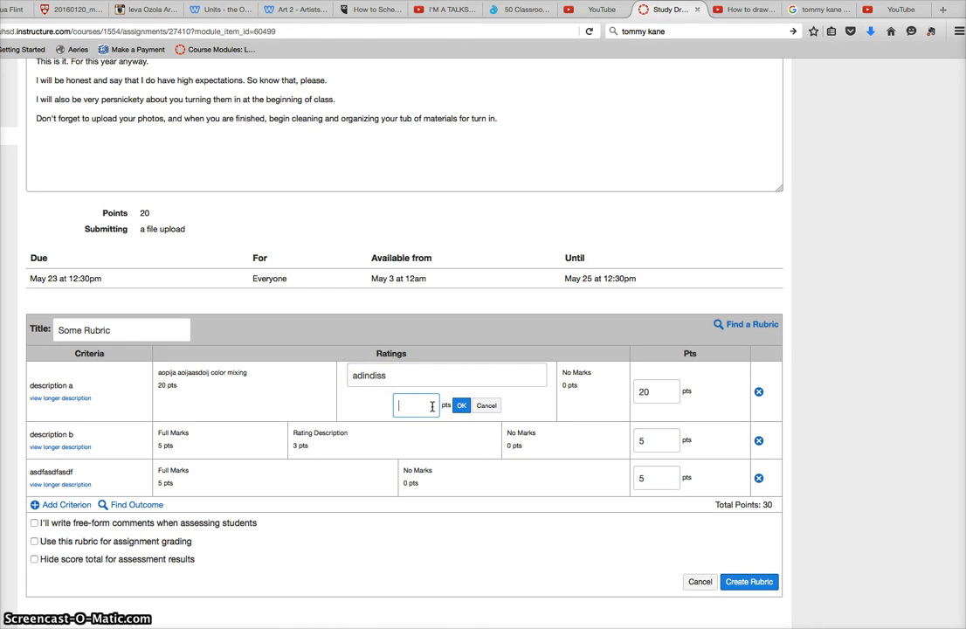
type("8")
left_click(461, 405)
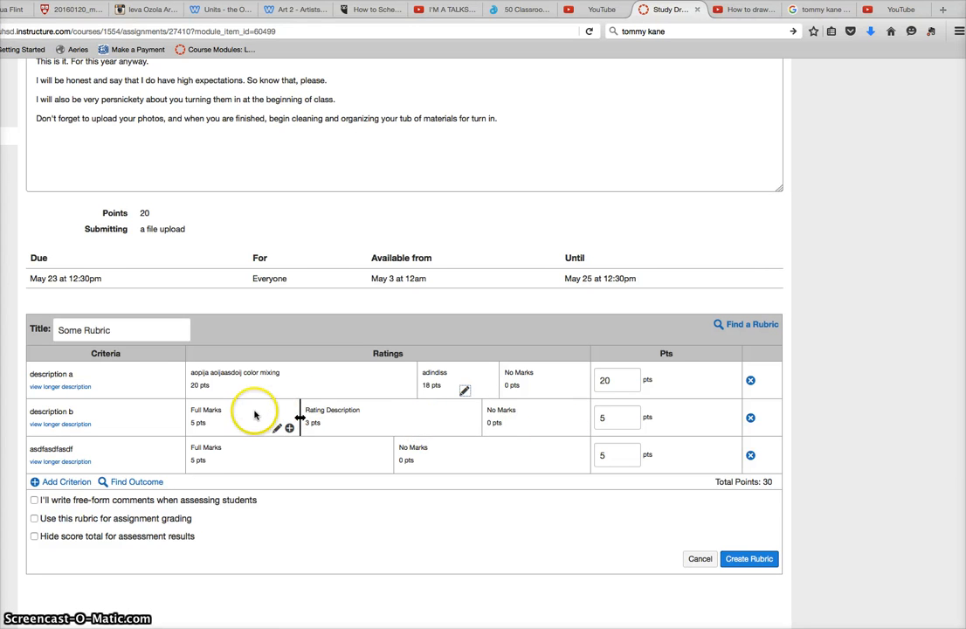
Set the Full Marks rating of "description b" to 15 points
left_click(282, 428)
left_click(258, 443)
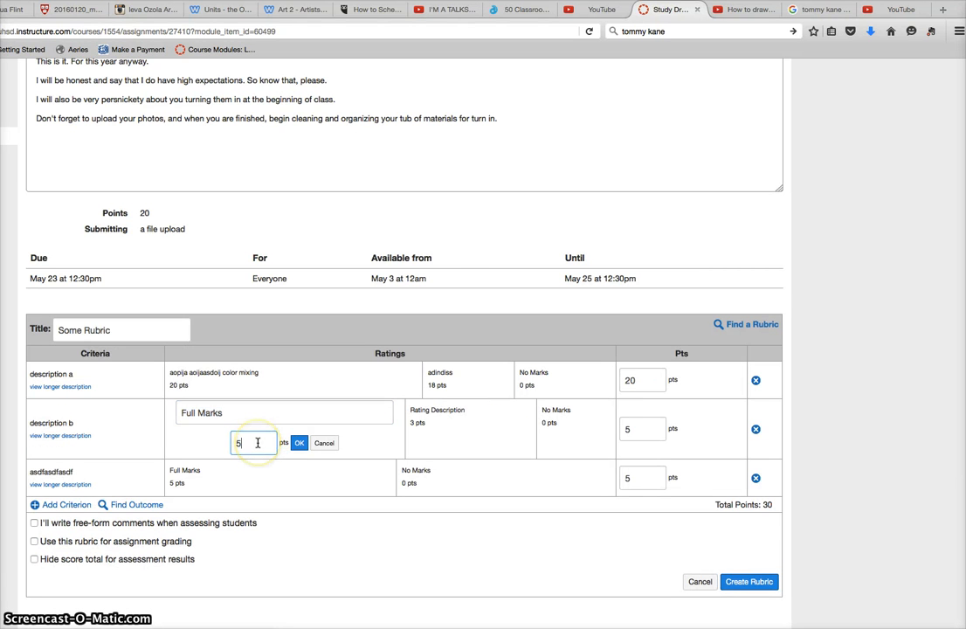
type("15")
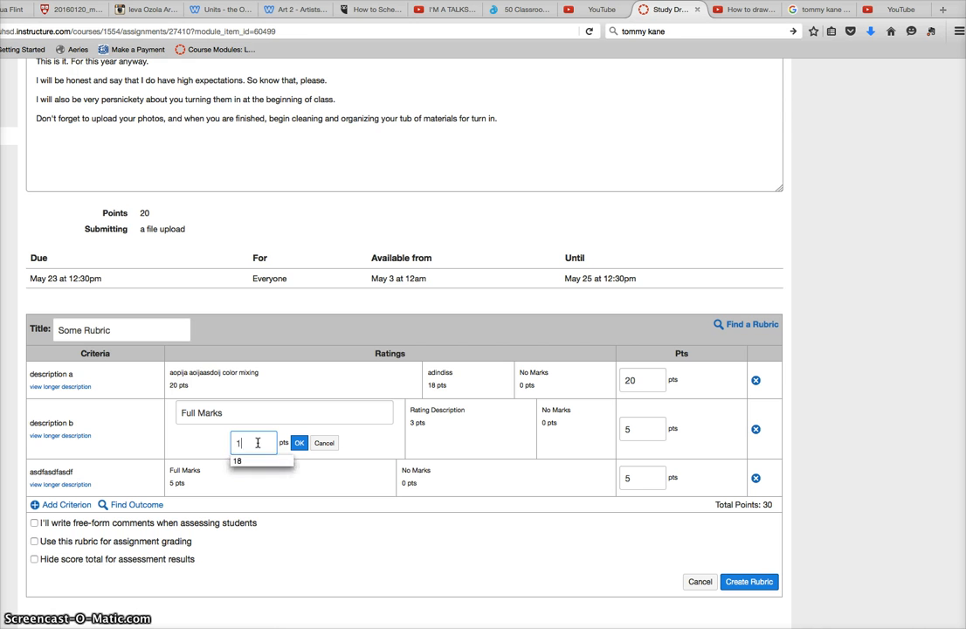
left_click(300, 449)
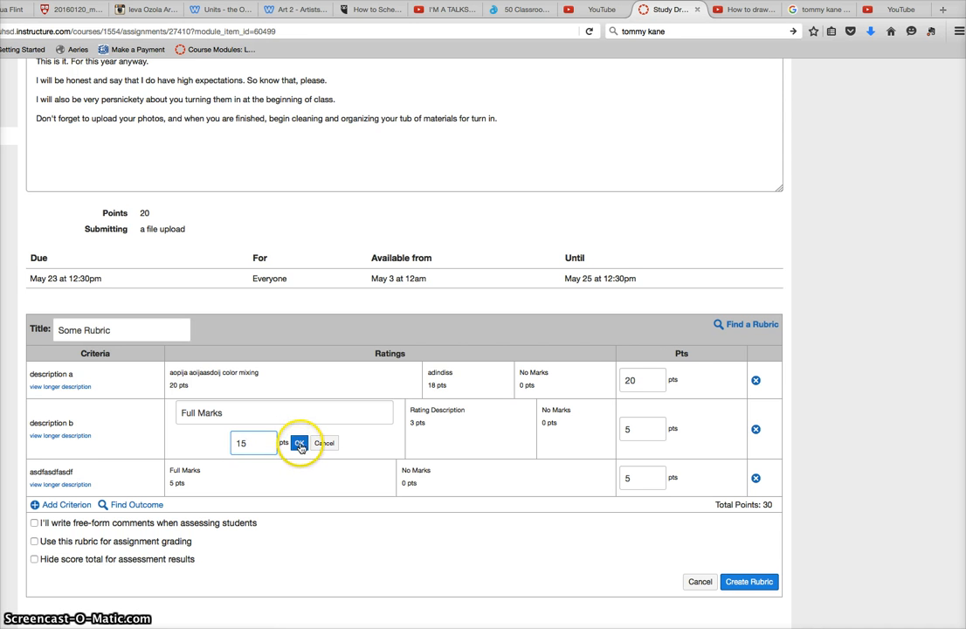
Set the Full Marks rating of the "asdfasdfasdf" criterion to 15 points
left_click(372, 465)
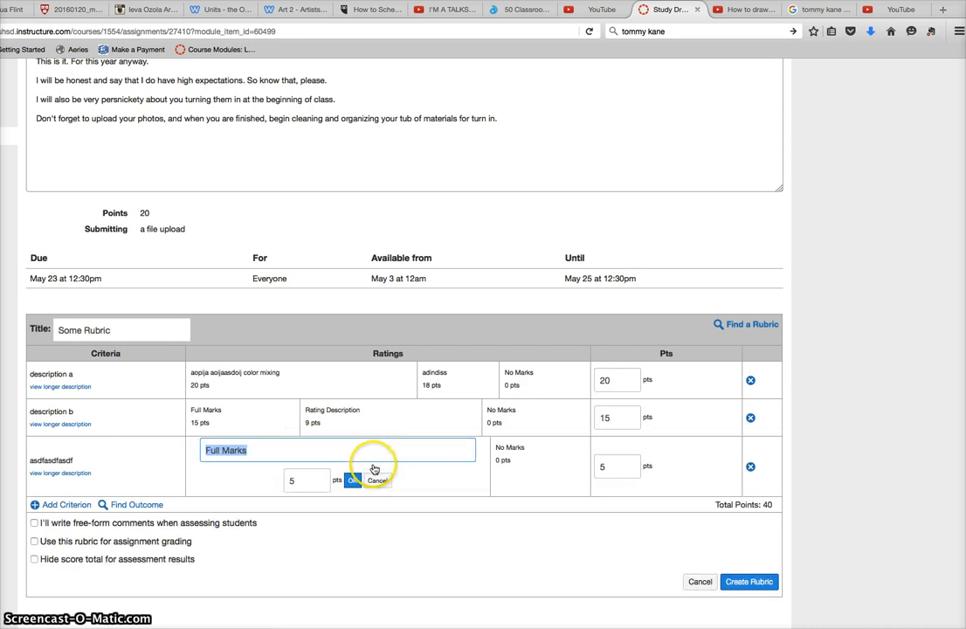
left_click(320, 479)
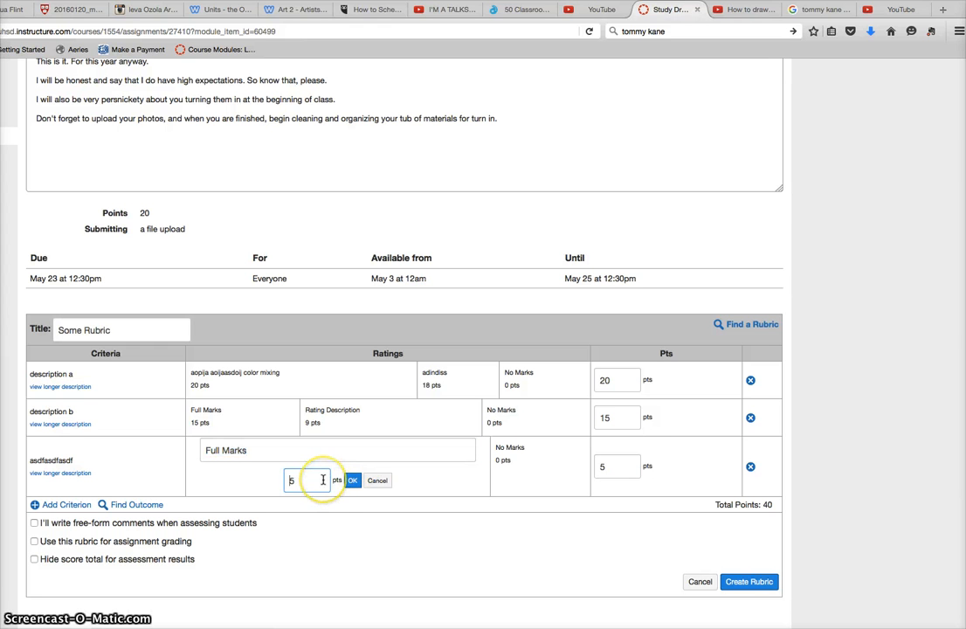
type("1")
left_click(352, 480)
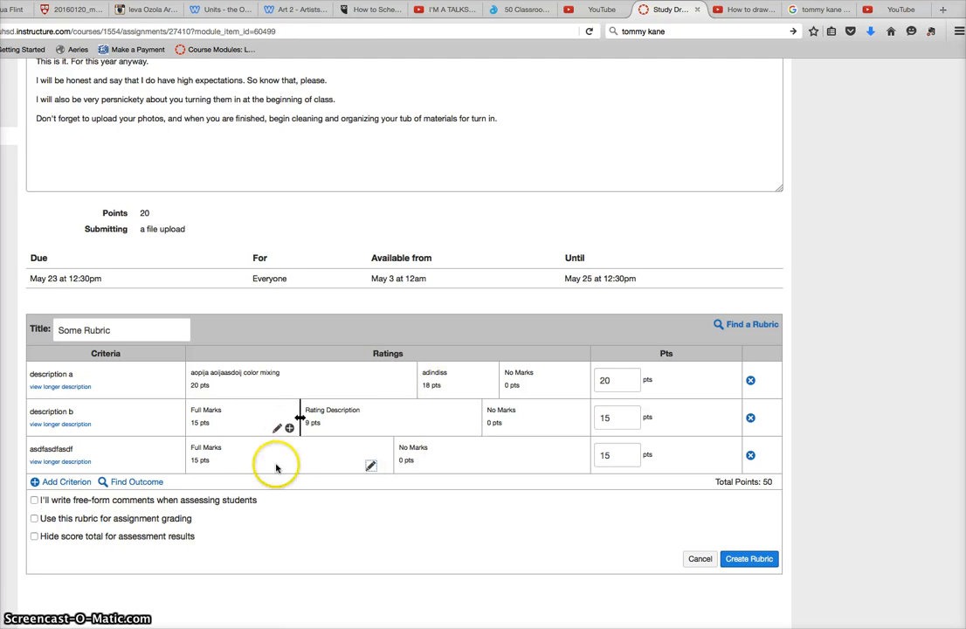
left_click(35, 519)
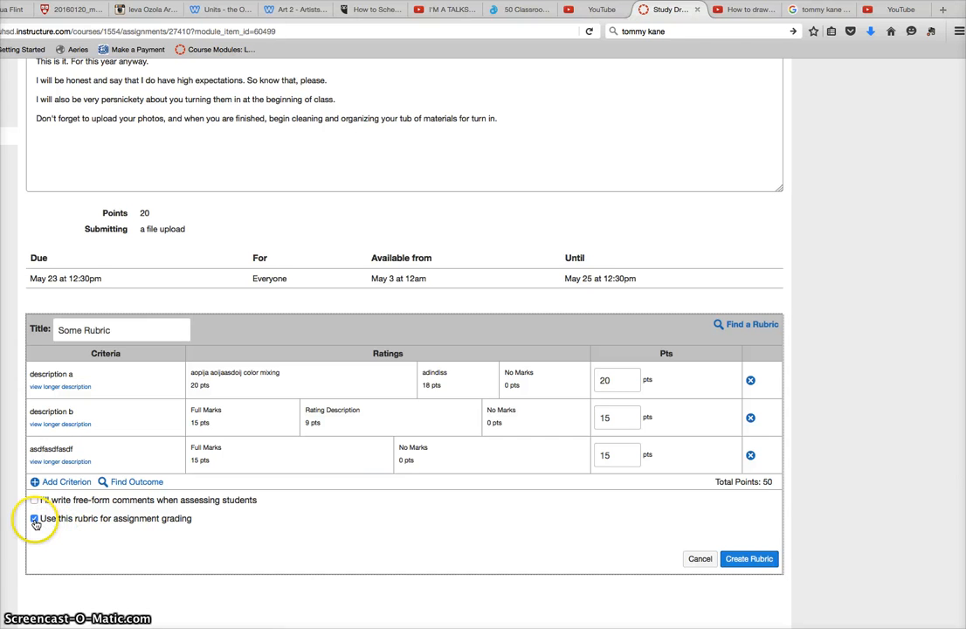
left_click(35, 520)
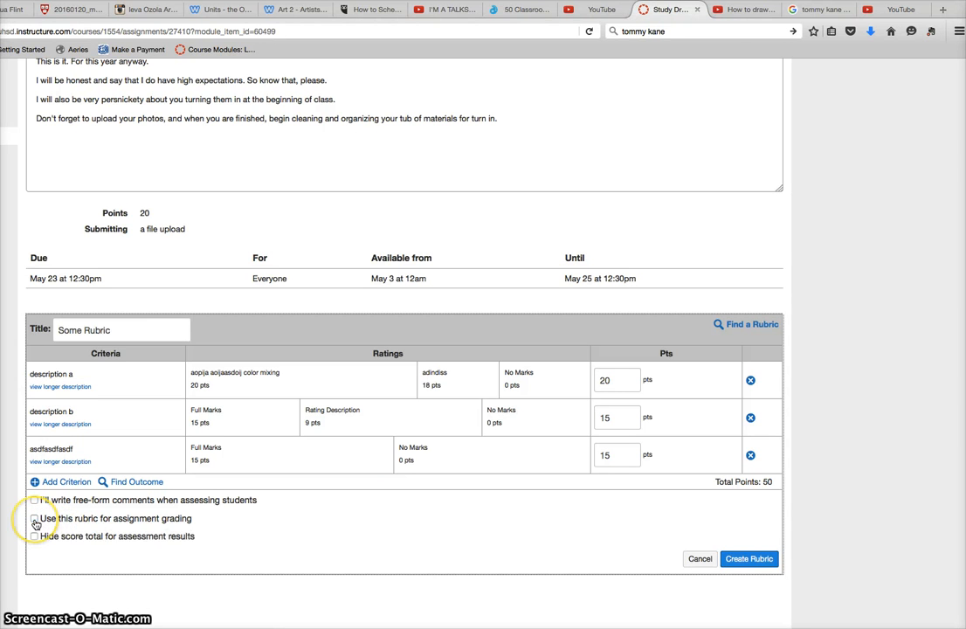
left_click(35, 520)
left_click(35, 520)
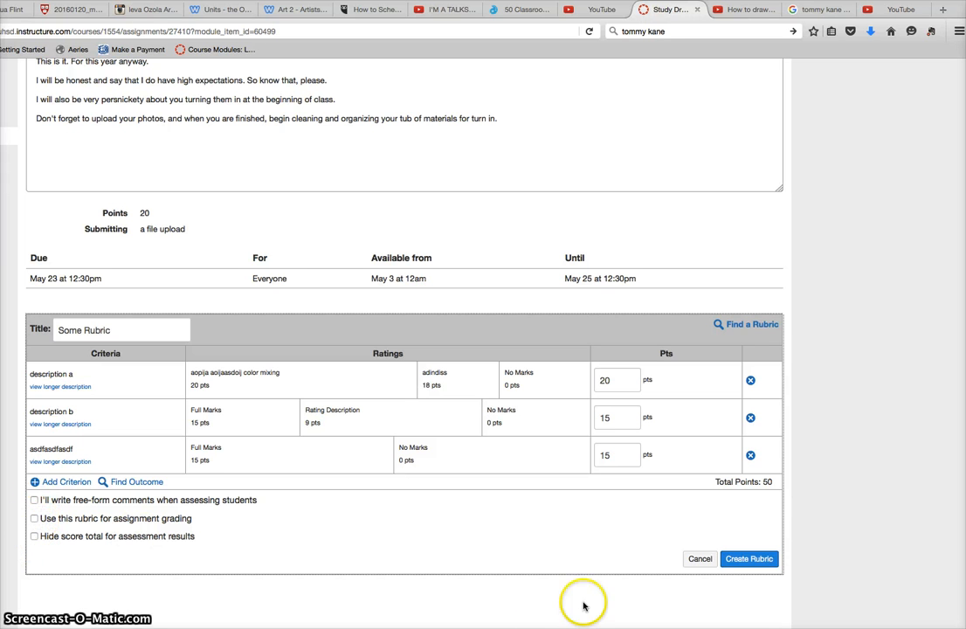
Enable the rubric for assignment grading and create it, leaving the assignment's points different from the rubric's total
left_click(35, 519)
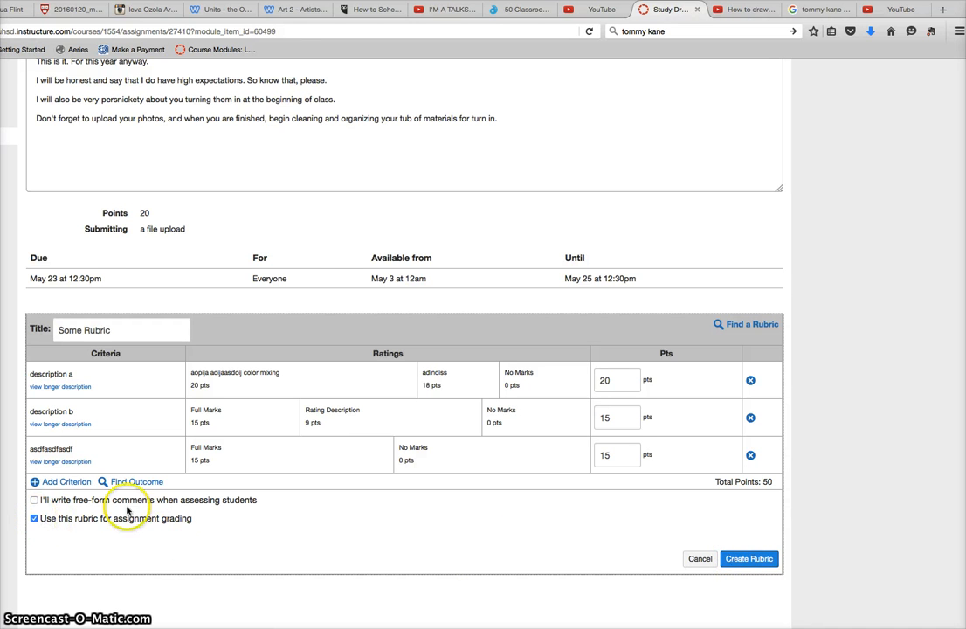
left_click(732, 559)
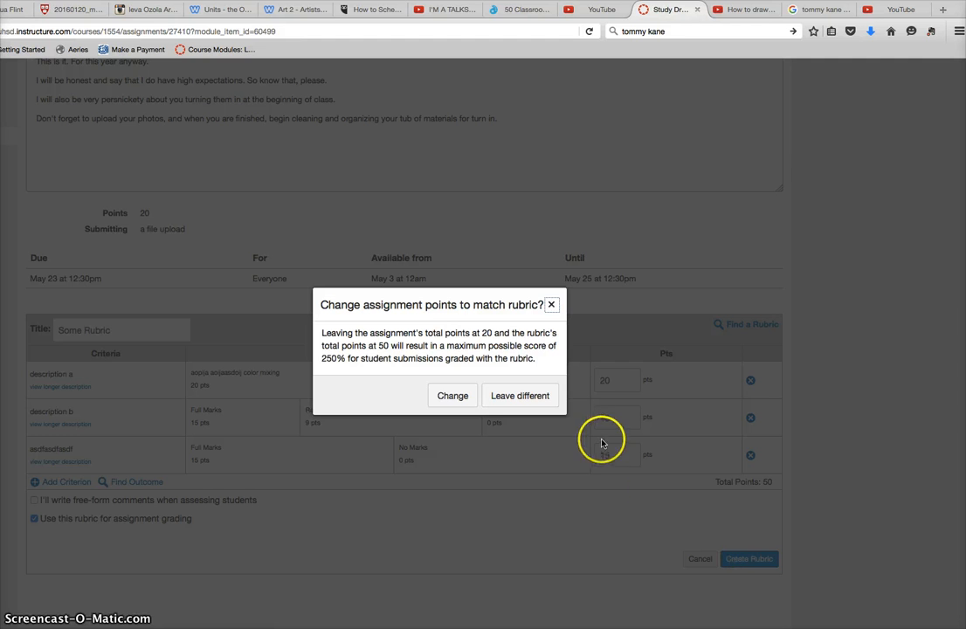
left_click(506, 399)
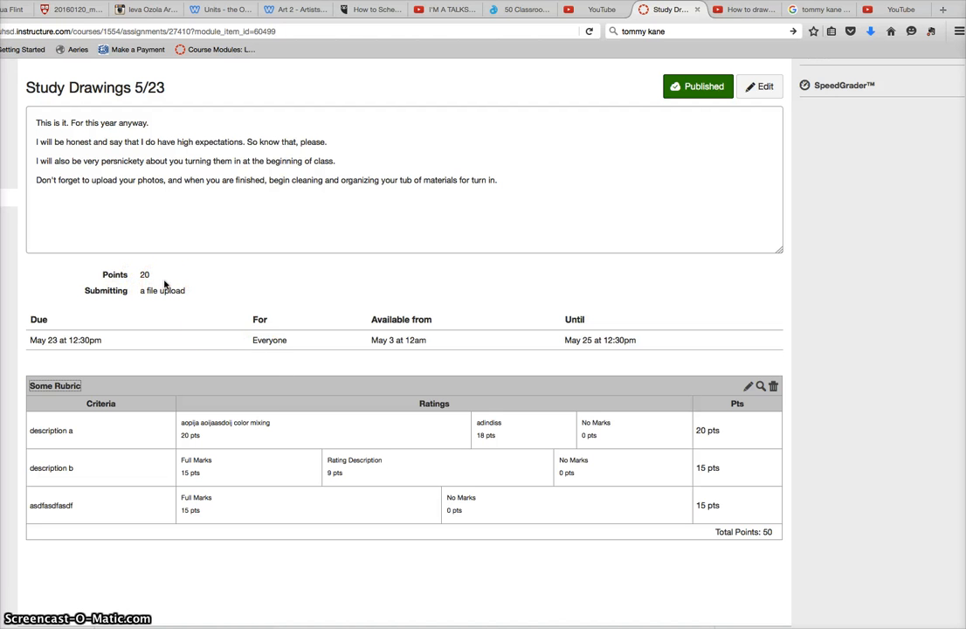
scroll(164, 284, "up", 3)
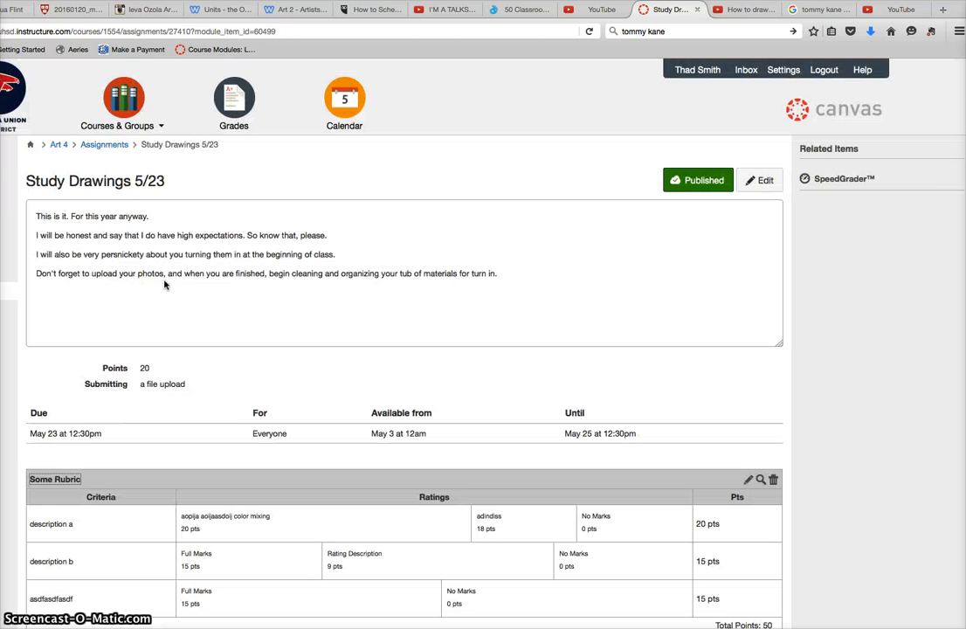
Open the Art 1 course's gradebook and view the first listed student's submission details for Watercolor Landscape Painting
left_click(120, 128)
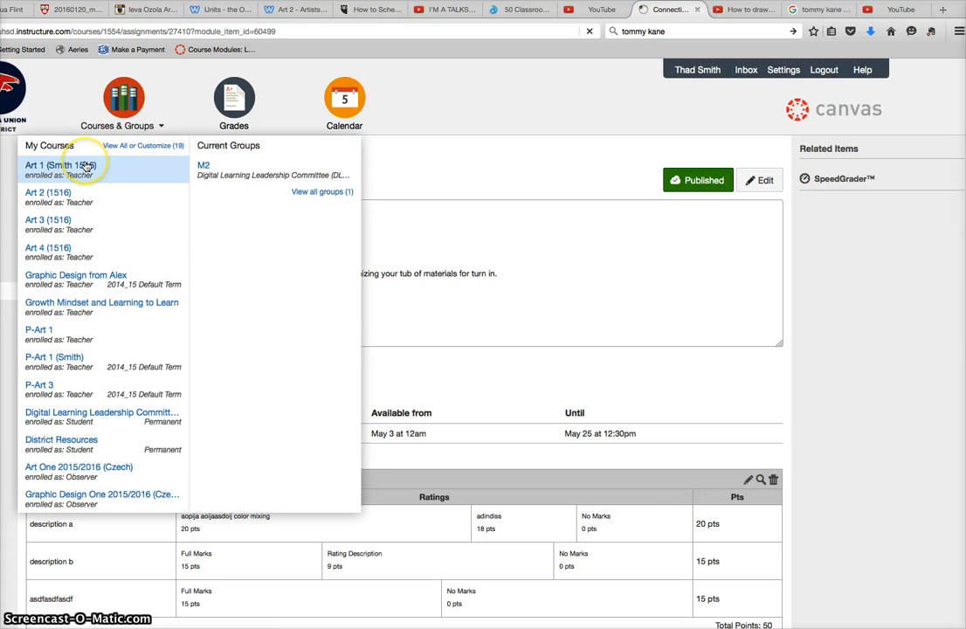
left_click(85, 166)
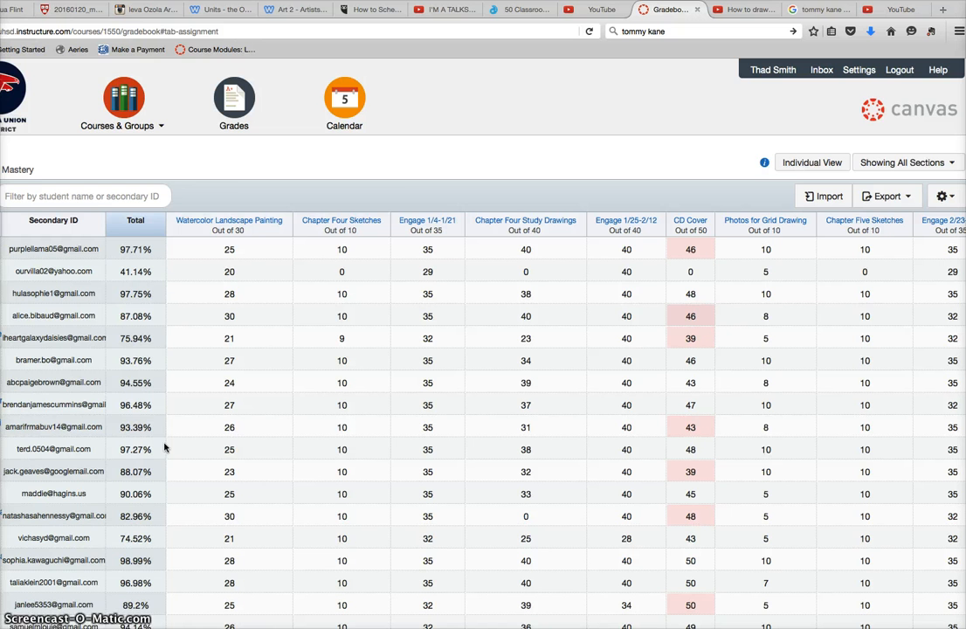
left_click(287, 245)
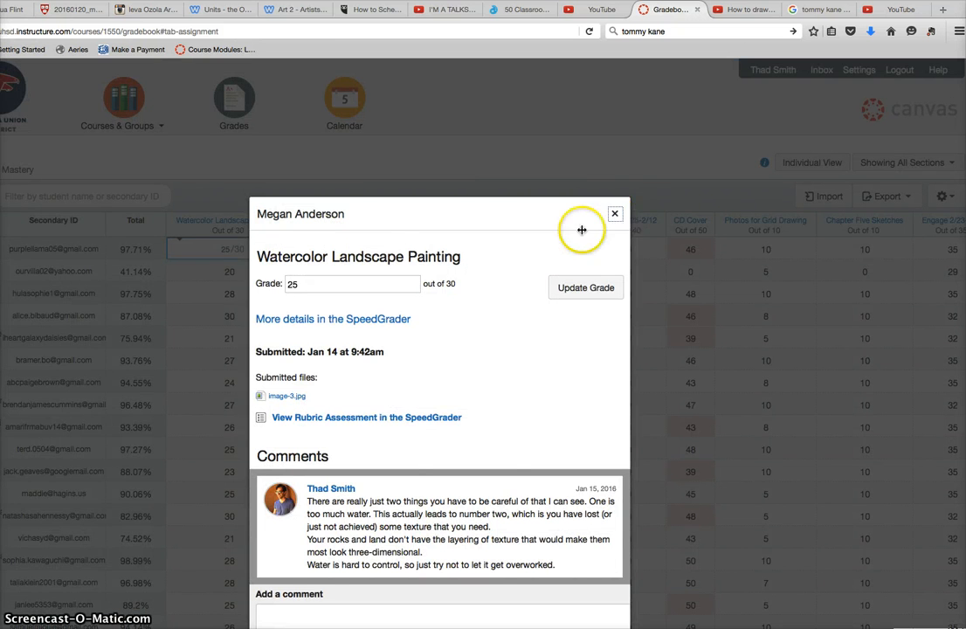
left_click(615, 214)
Open the Test Student's Watercolor Landscape Painting entry in SpeedGrader from the gradebook
scroll(220, 486, "down", 5)
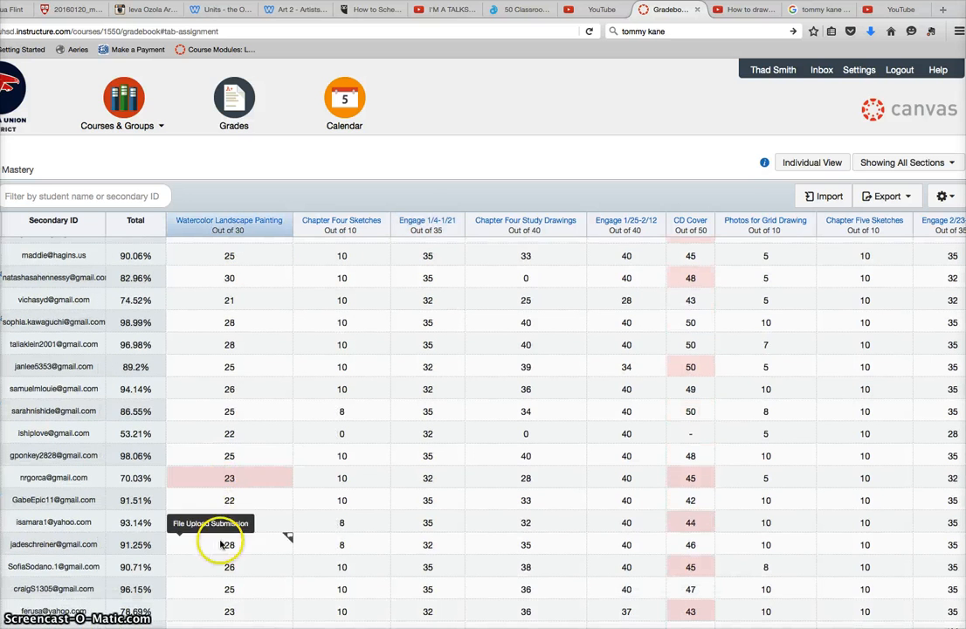
left_click(288, 624)
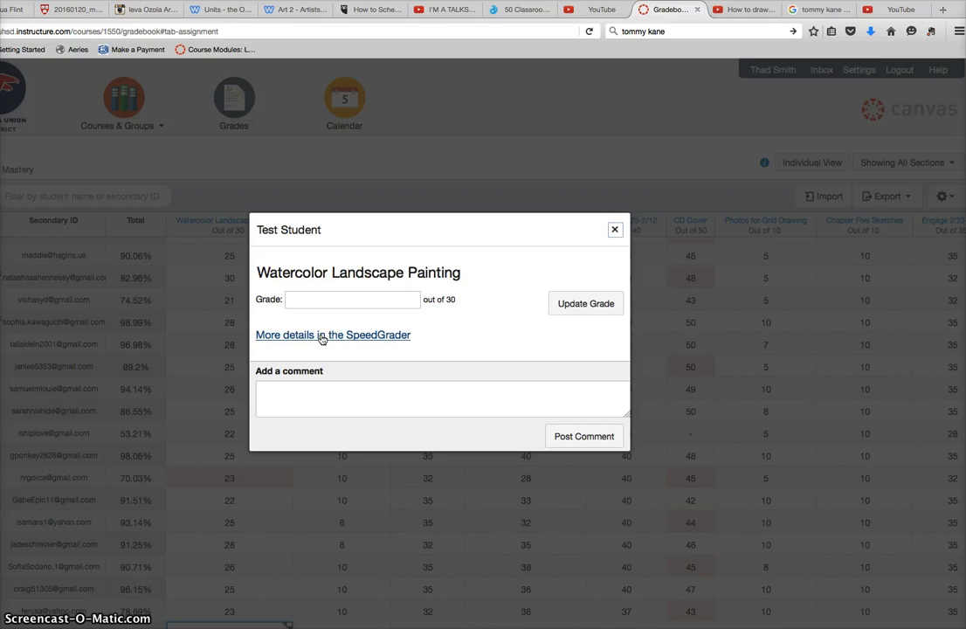
left_click(322, 337)
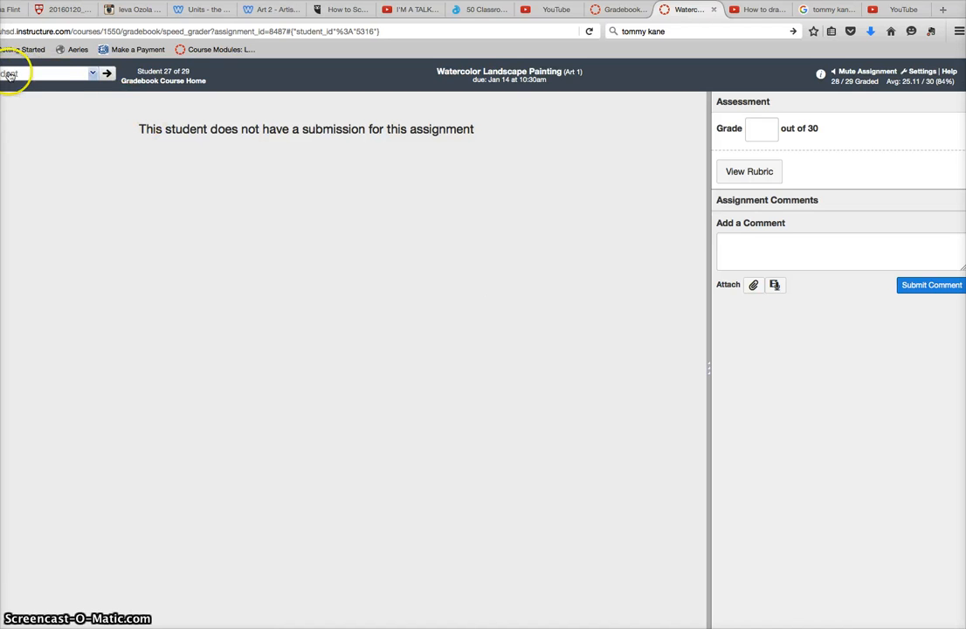
Display the Watercolor Landscape Rubric for grading, widen its pane to show the points column, and review the criteria
left_click(753, 172)
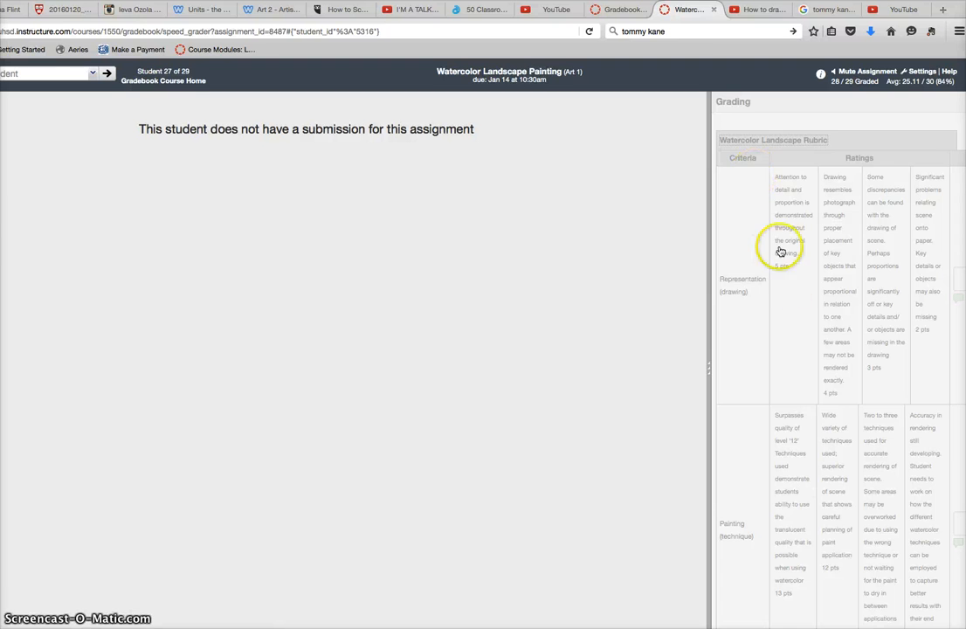
left_click_drag(709, 376, 631, 377)
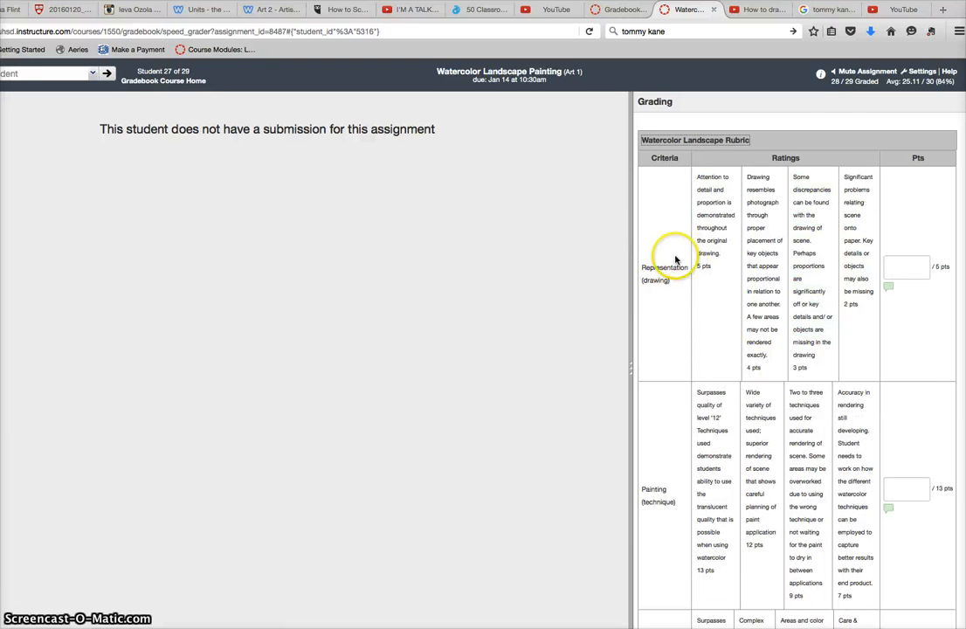
scroll(666, 315, "down", 3)
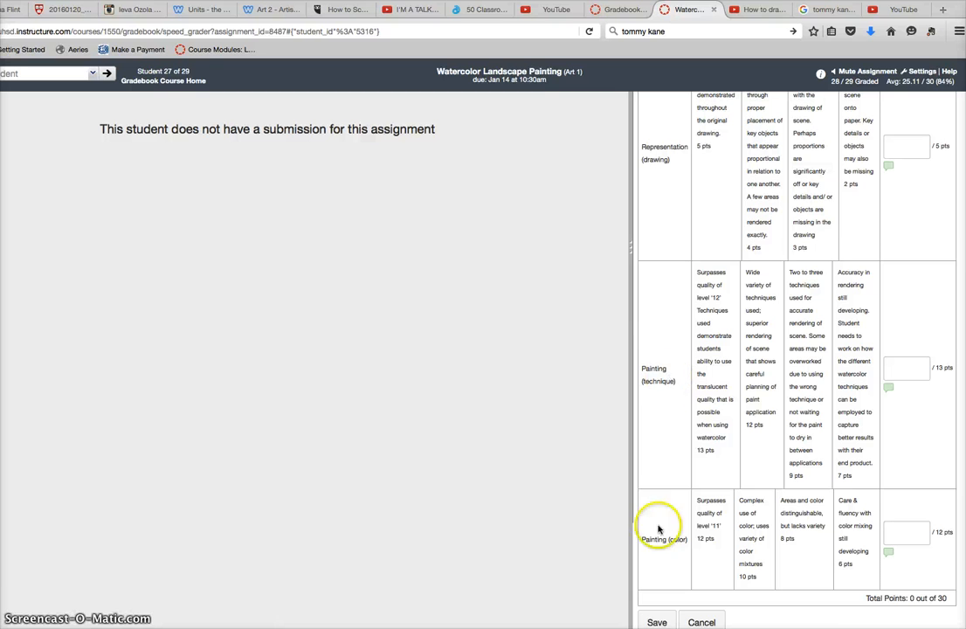
left_click(712, 519)
scroll(723, 511, "up", 1)
scroll(724, 511, "up", 1)
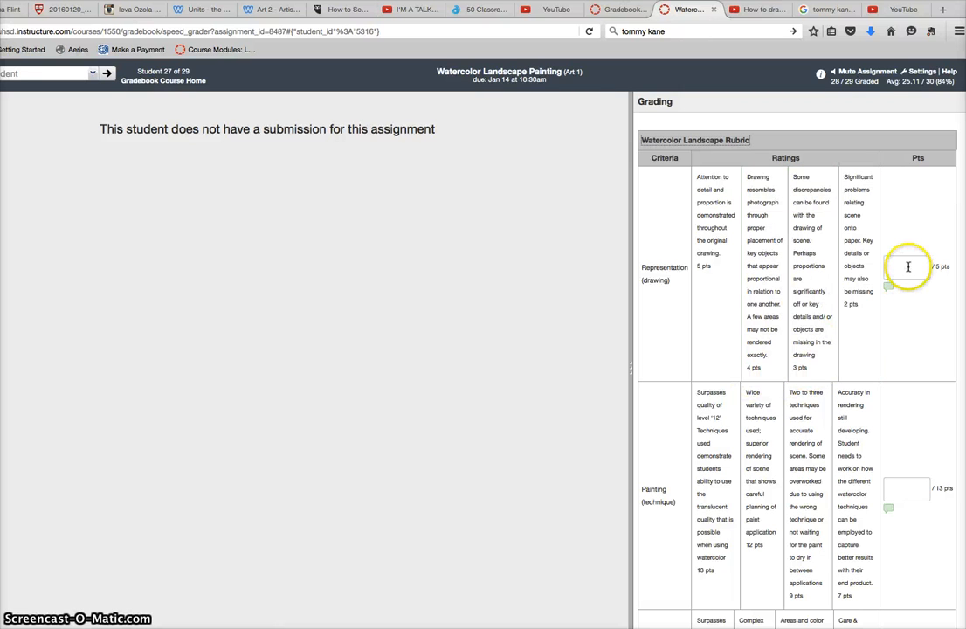
Rate Representation (drawing) at 3 points and award 11 points for Painting (technique)
left_click(716, 290)
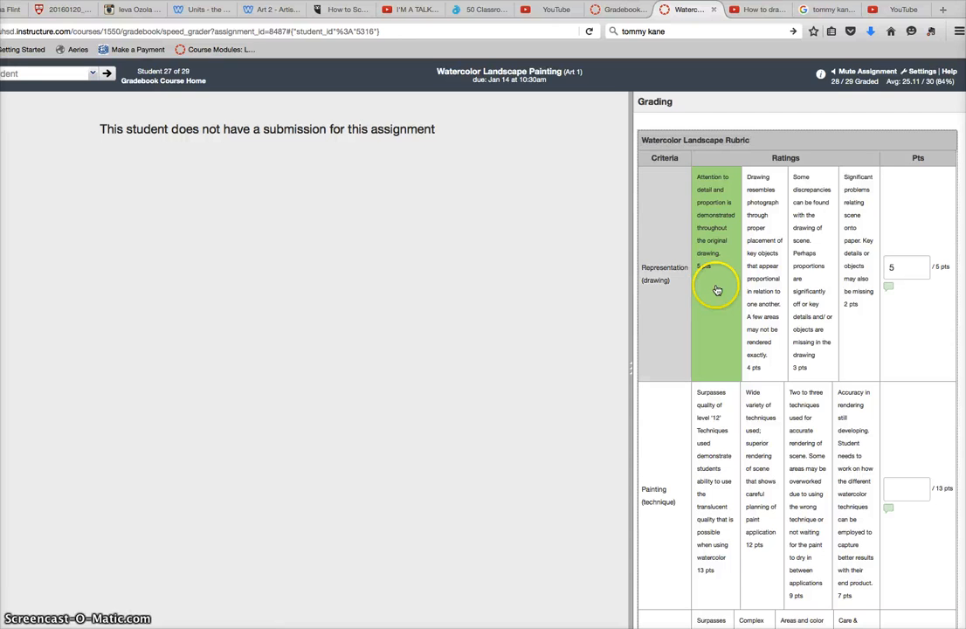
left_click(821, 273)
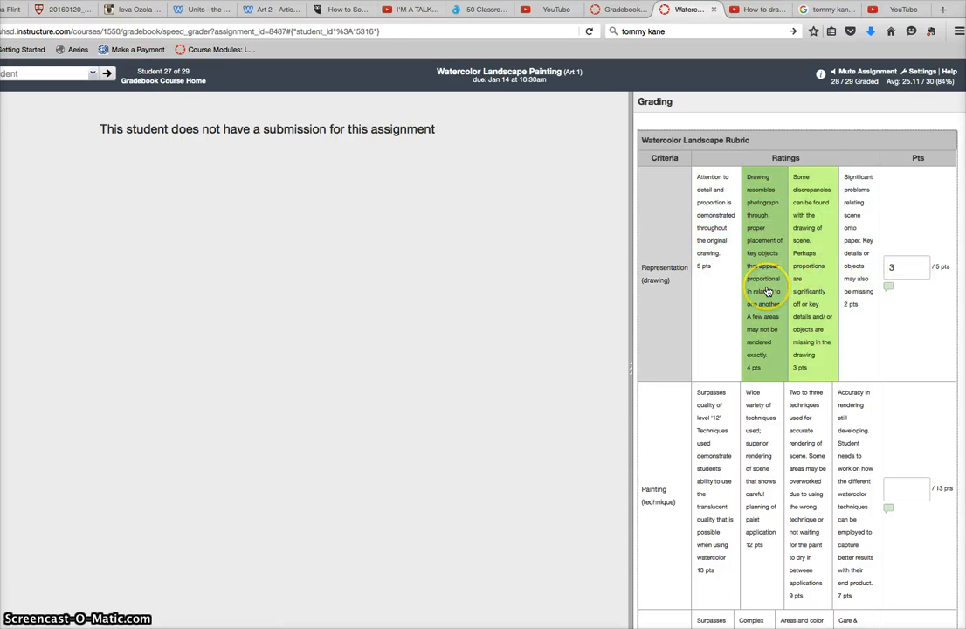
scroll(767, 291, "down", 3)
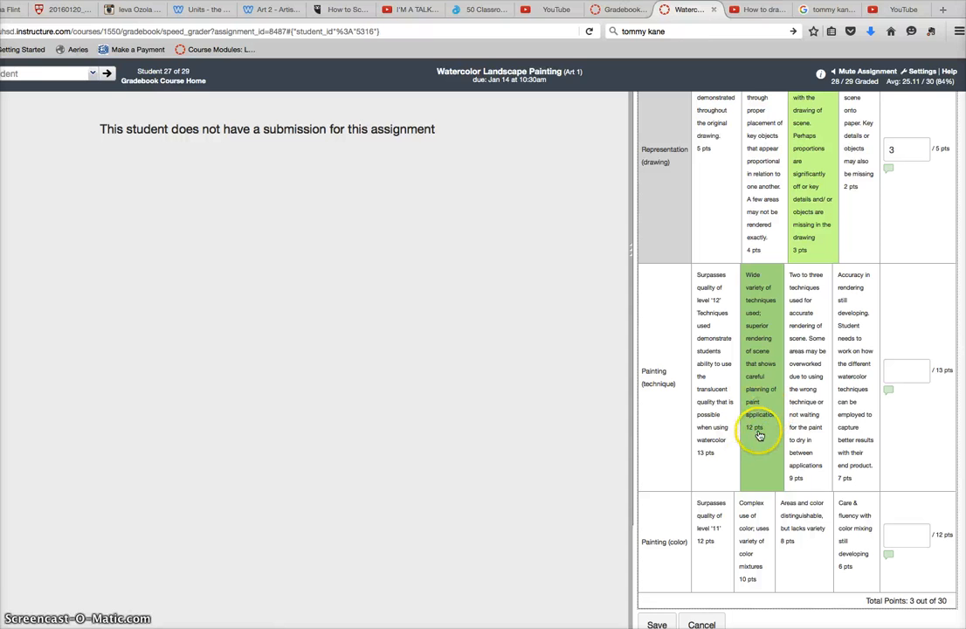
left_click(904, 372)
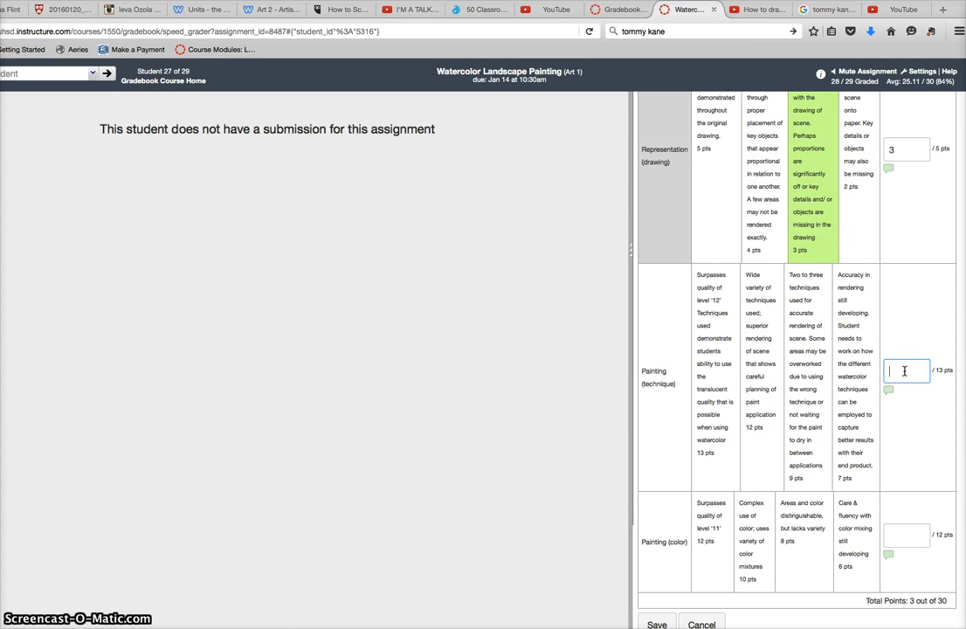
type("11")
left_click(897, 371)
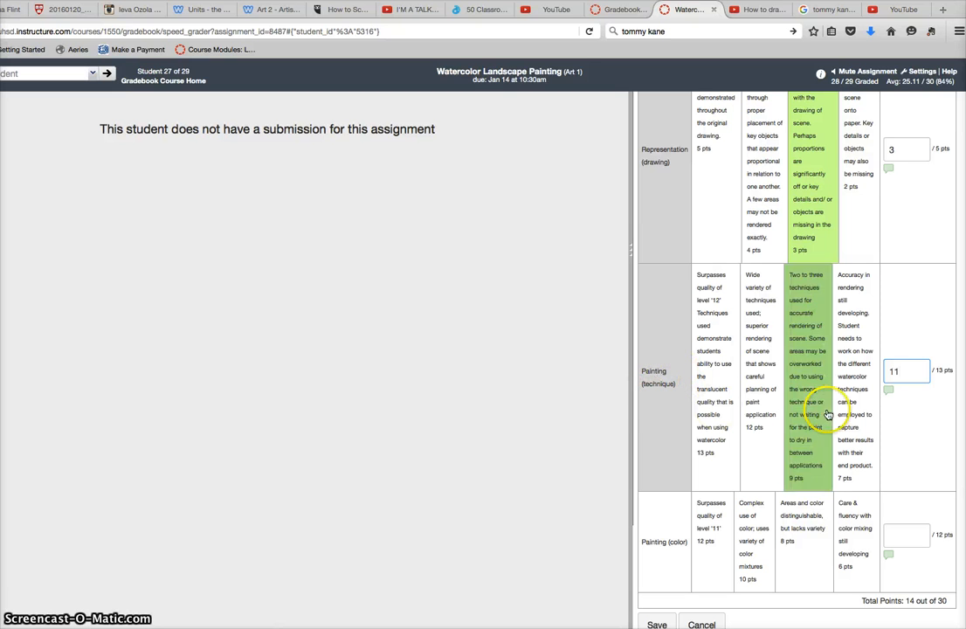
Add the comment "kjhkjhkhkjhjk" to the Painting (technique) criterion and save the rubric assessment
left_click(889, 391)
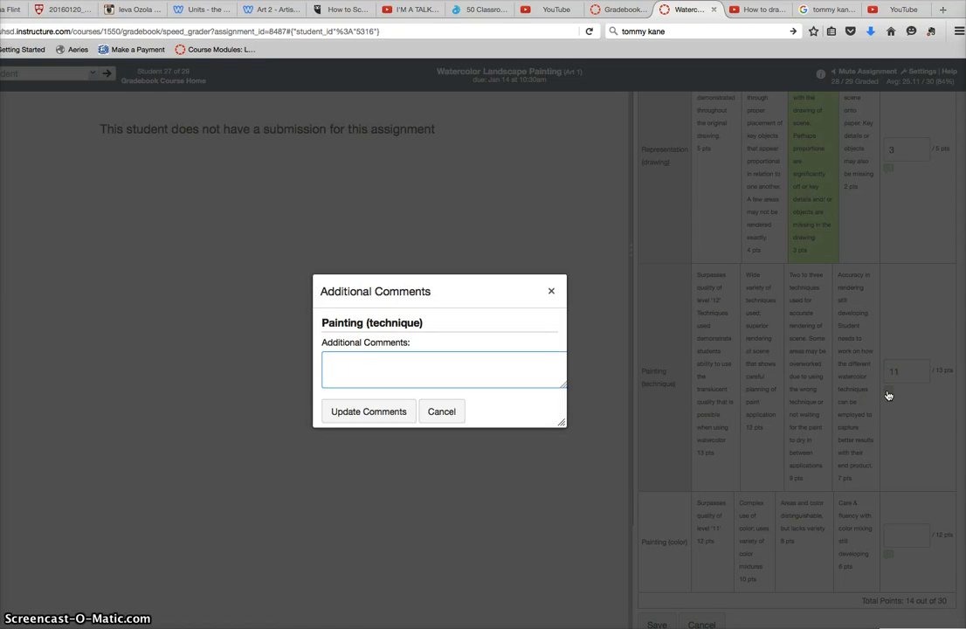
type("kjhkjhkhkjhjk")
left_click(385, 411)
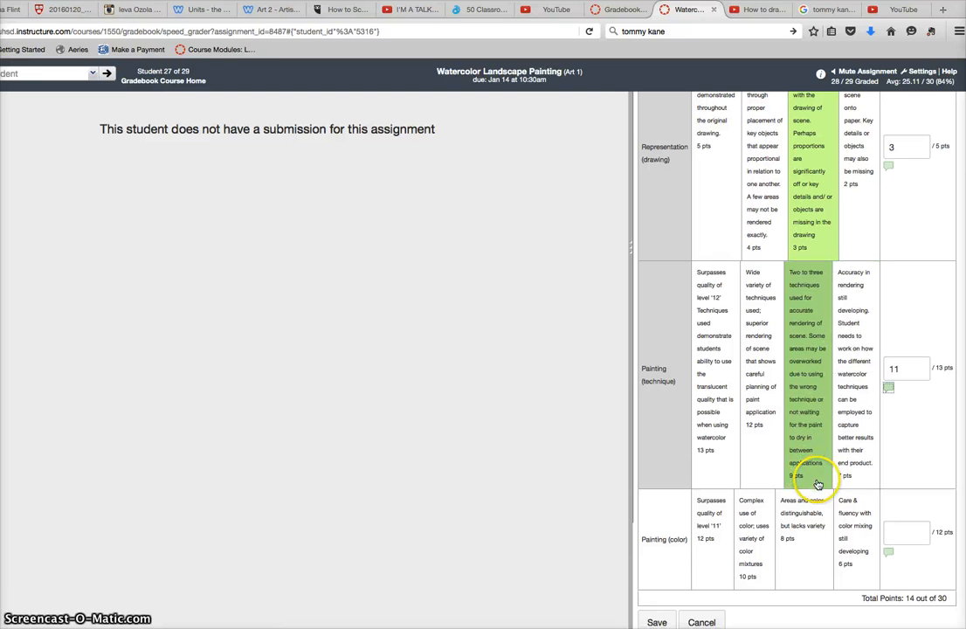
left_click(661, 622)
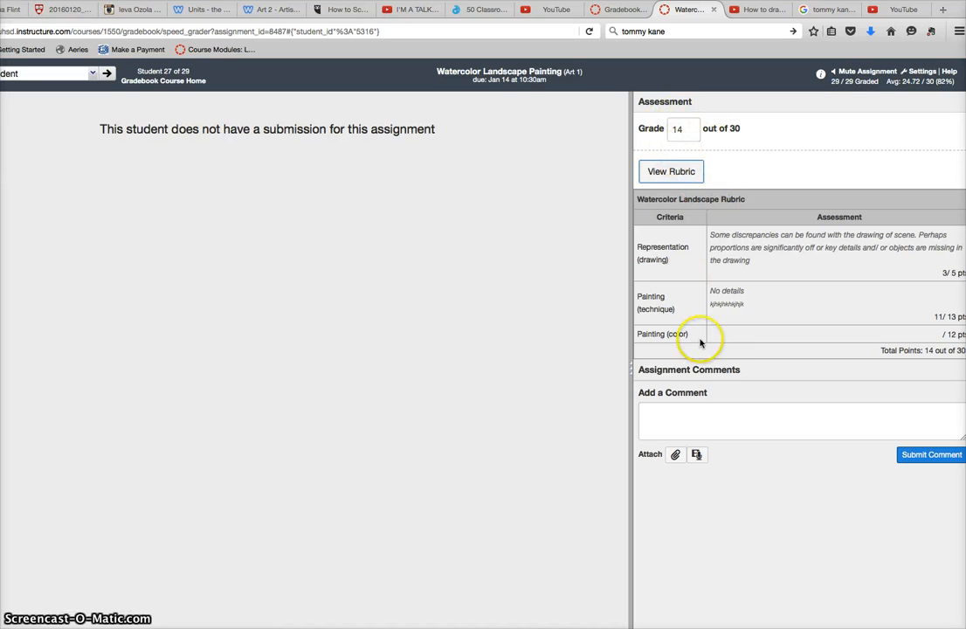
Submit the assignment comment "comments here" for the Test Student
left_click(702, 411)
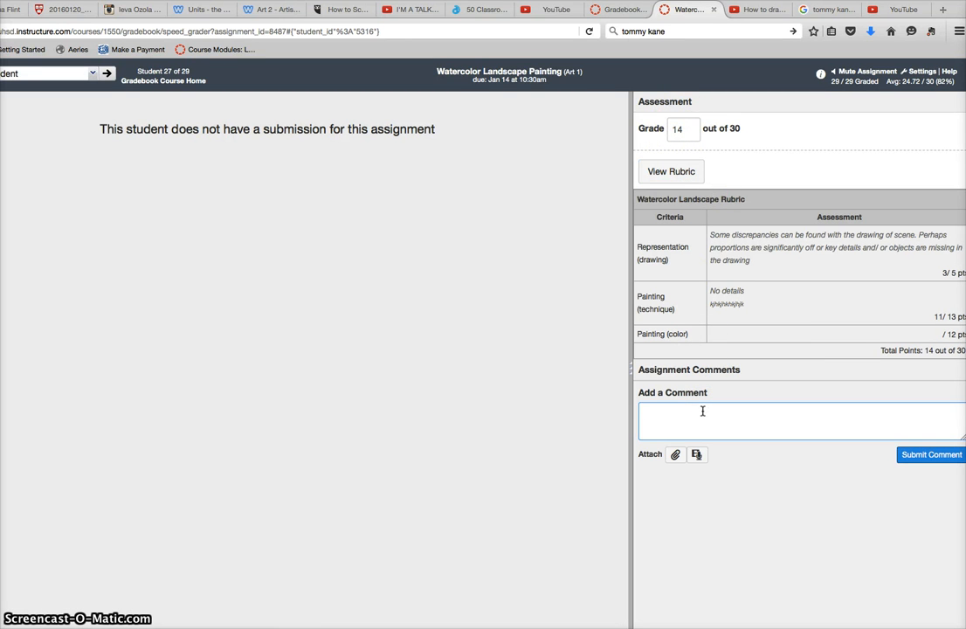
type("comments here")
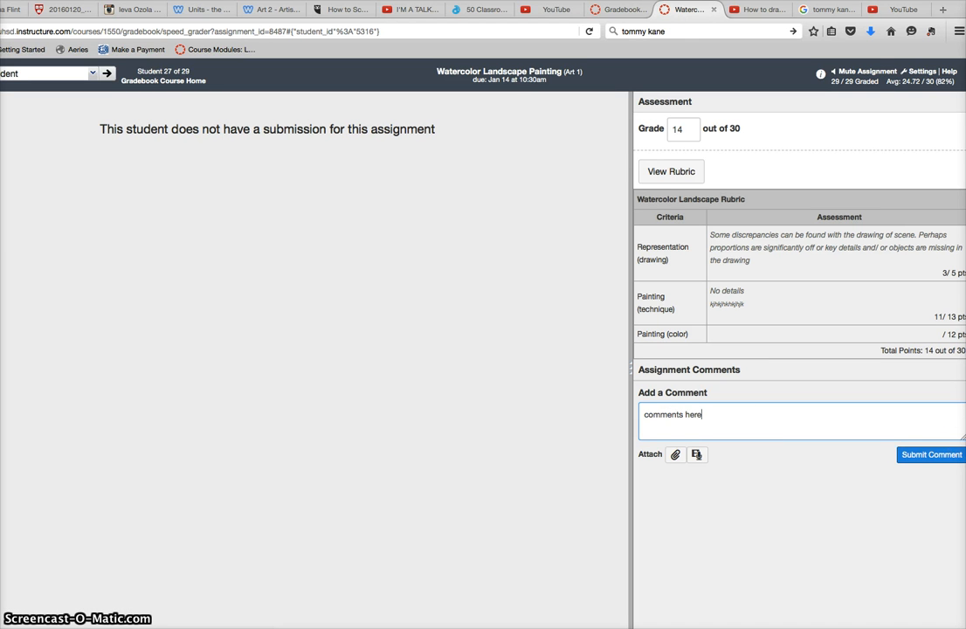
left_click(676, 457)
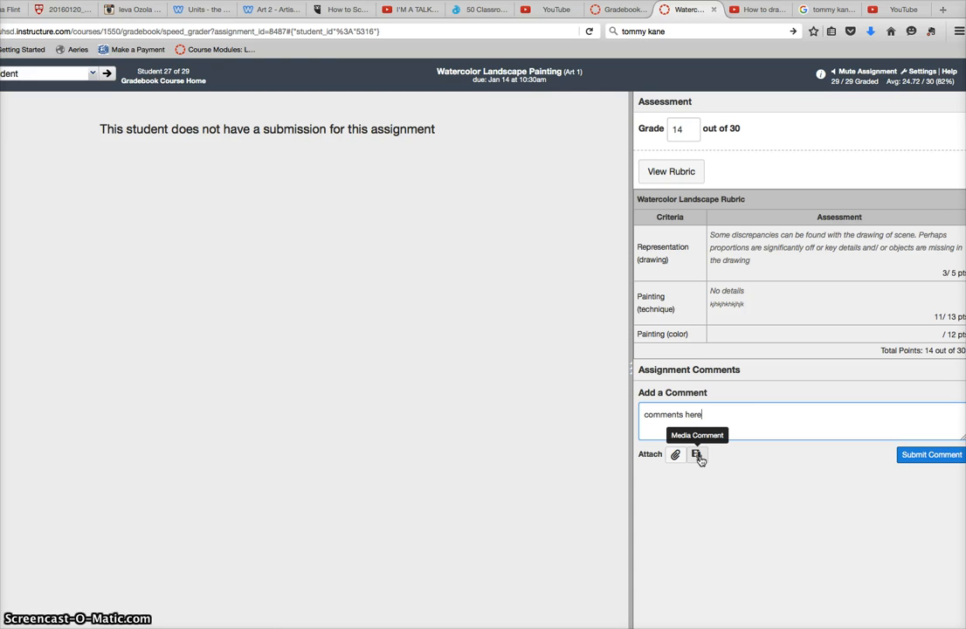
left_click(900, 459)
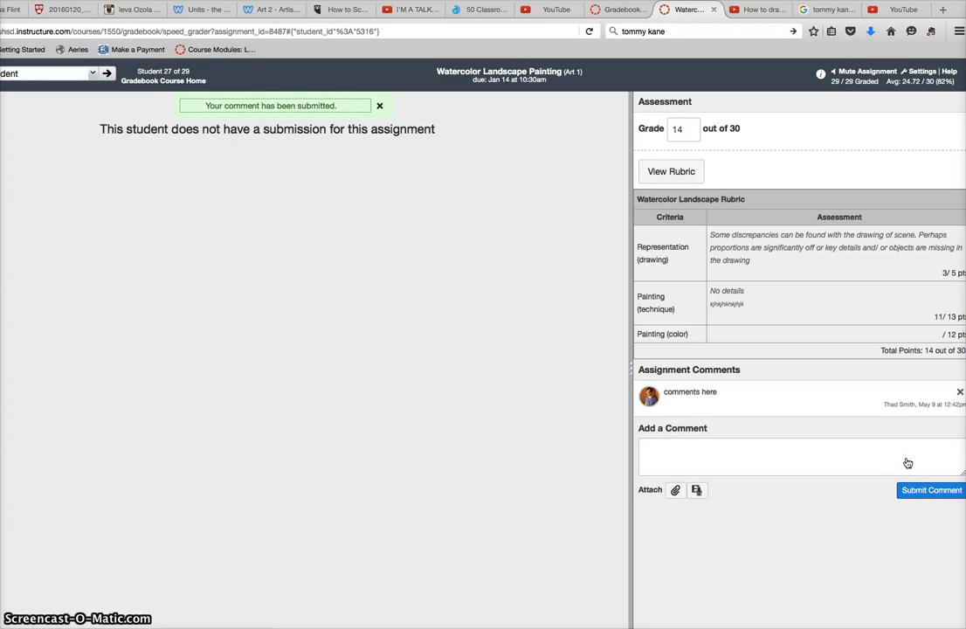
Delete the submitted "comments here" comment from the assignment comments
left_click(959, 392)
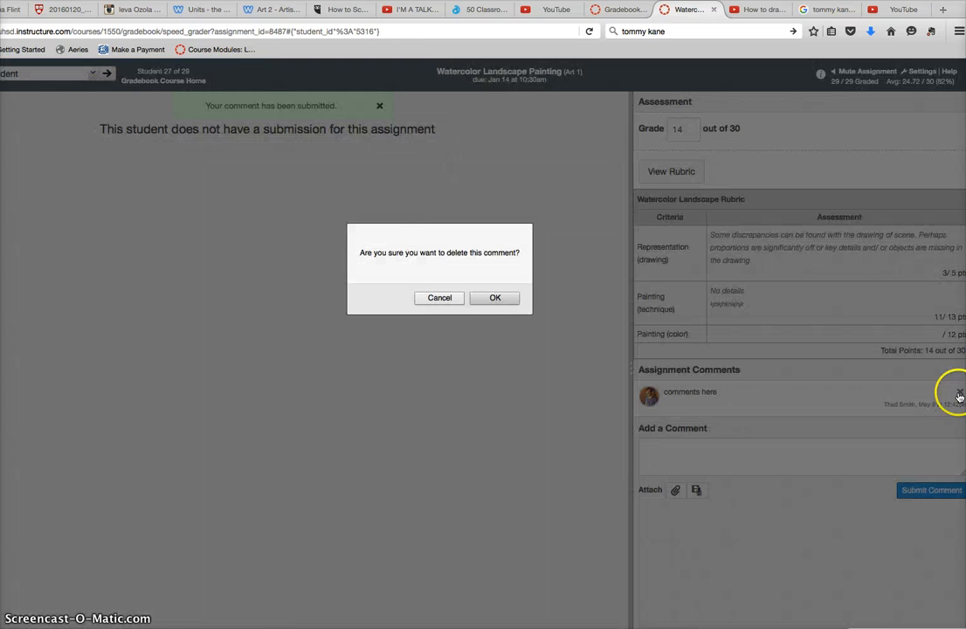
left_click(493, 298)
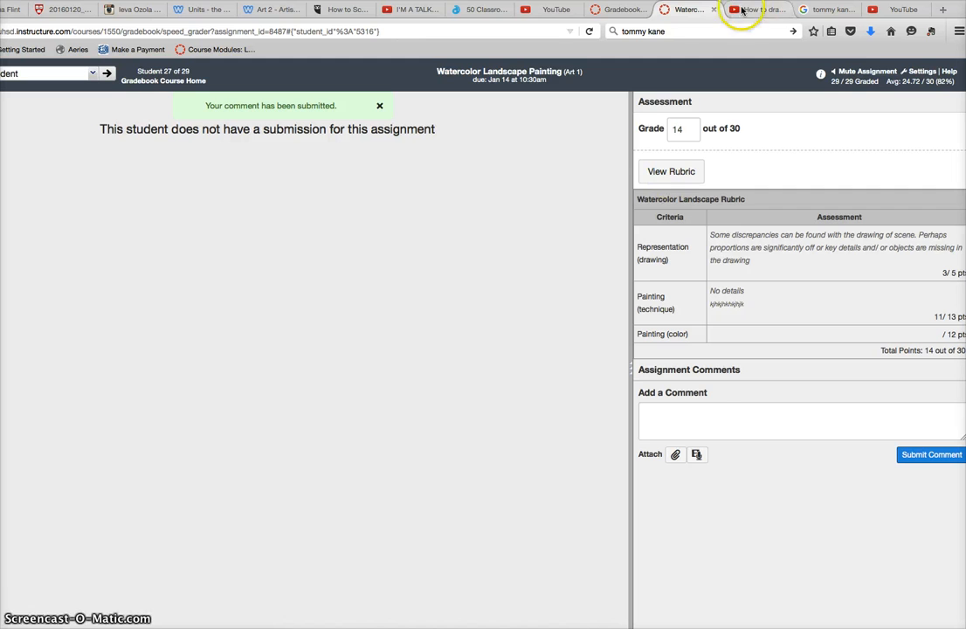
Close SpeedGrader and the Test Student's grade details, and open the list of courses
left_click(713, 12)
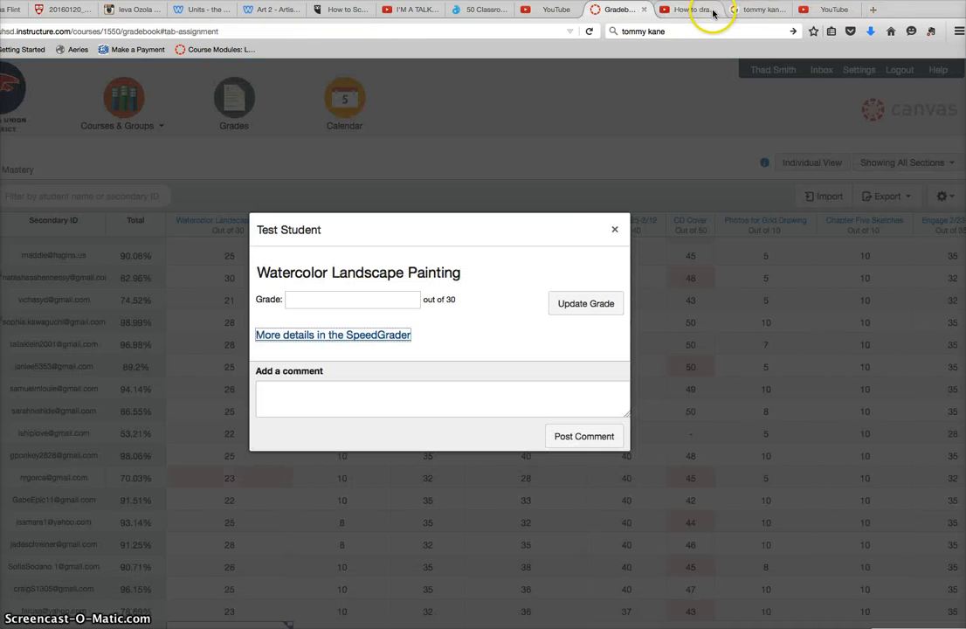
left_click(614, 230)
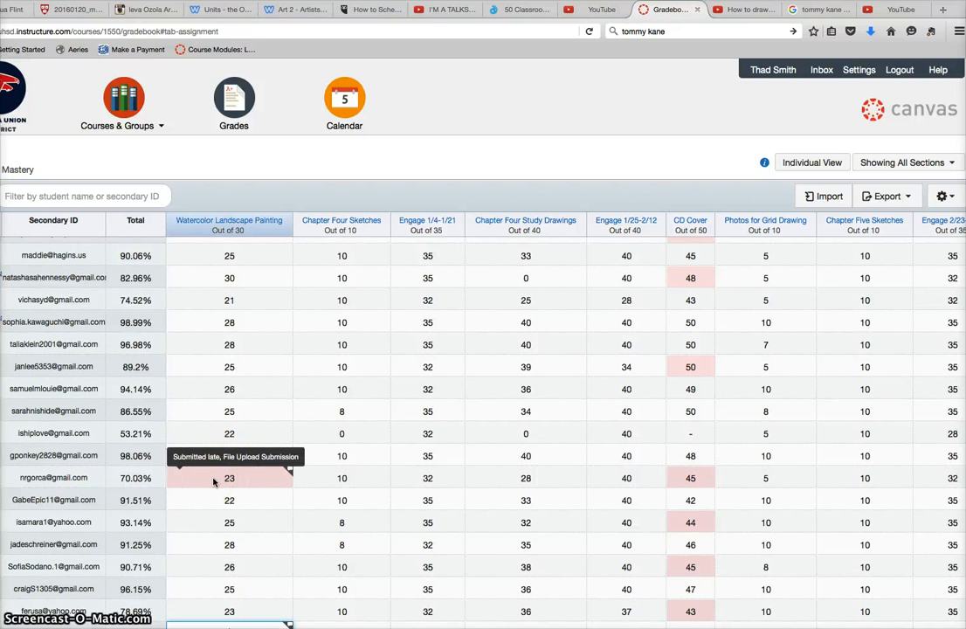
left_click(126, 129)
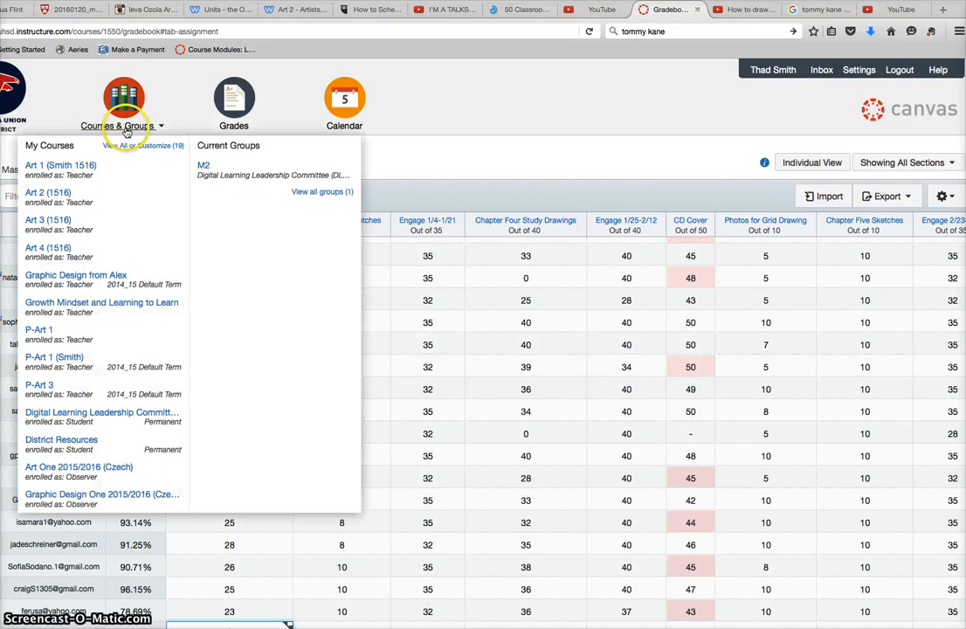